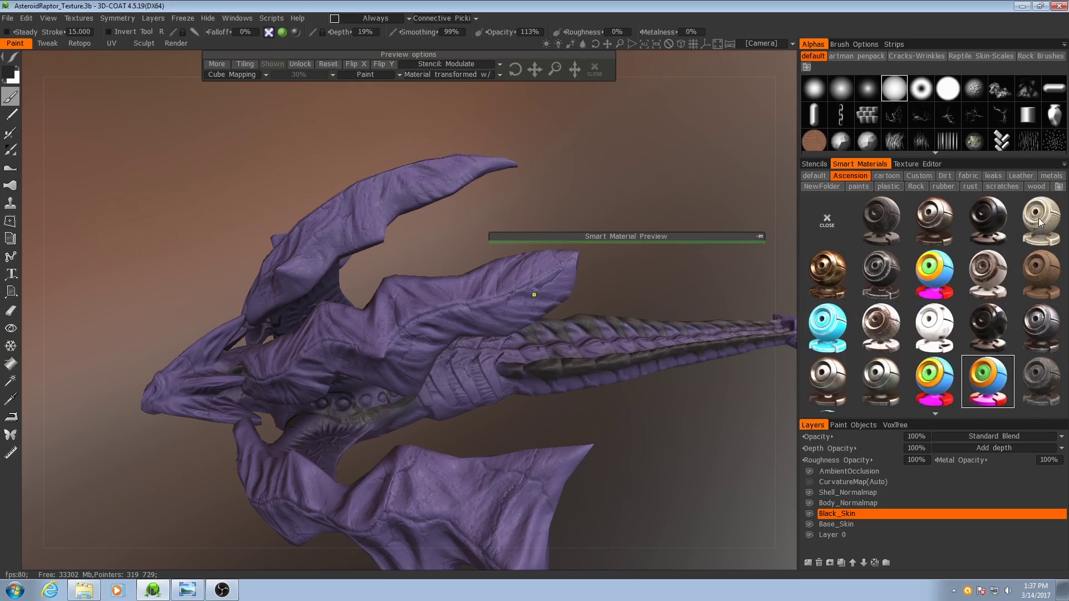
Open the Bone smart material's properties for editing and show its large sphere preview beside the dialog
{"action": "right_click", "coordinate": [1038, 219]}
{"action": "left_click", "coordinate": [1022, 209]}
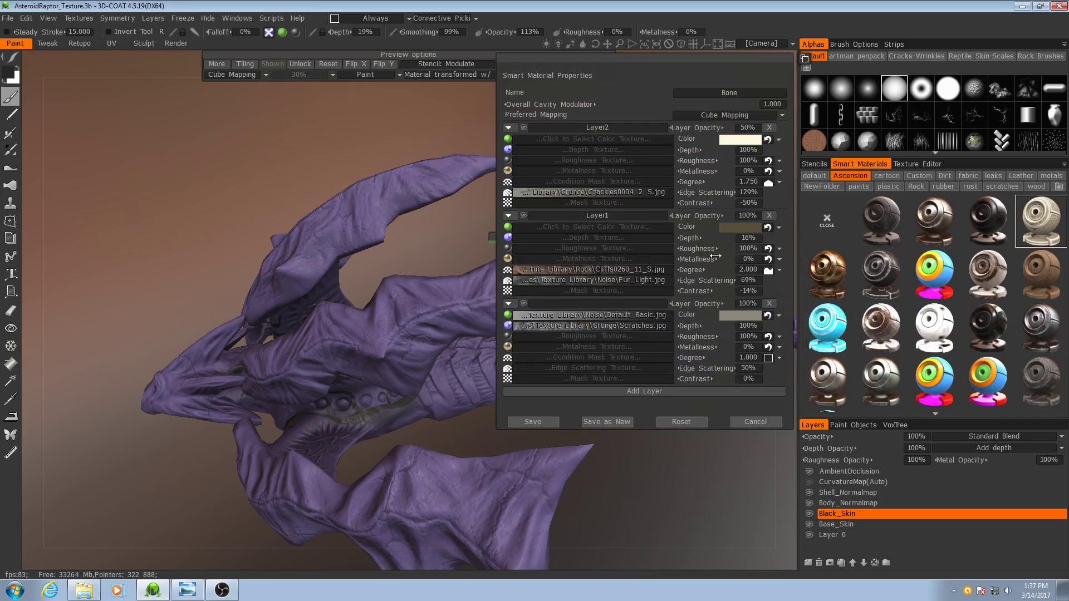
{"action": "left_click_drag", "start_coordinate": [690, 58], "coordinate": [306, 74]}
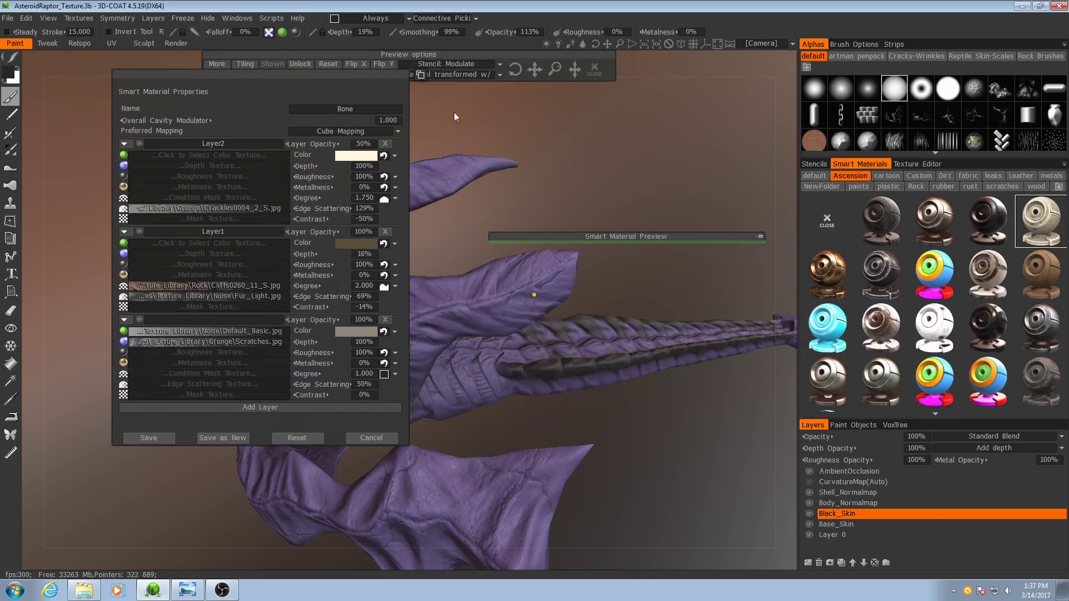
{"action": "left_click", "coordinate": [423, 74]}
{"action": "left_click", "coordinate": [422, 73]}
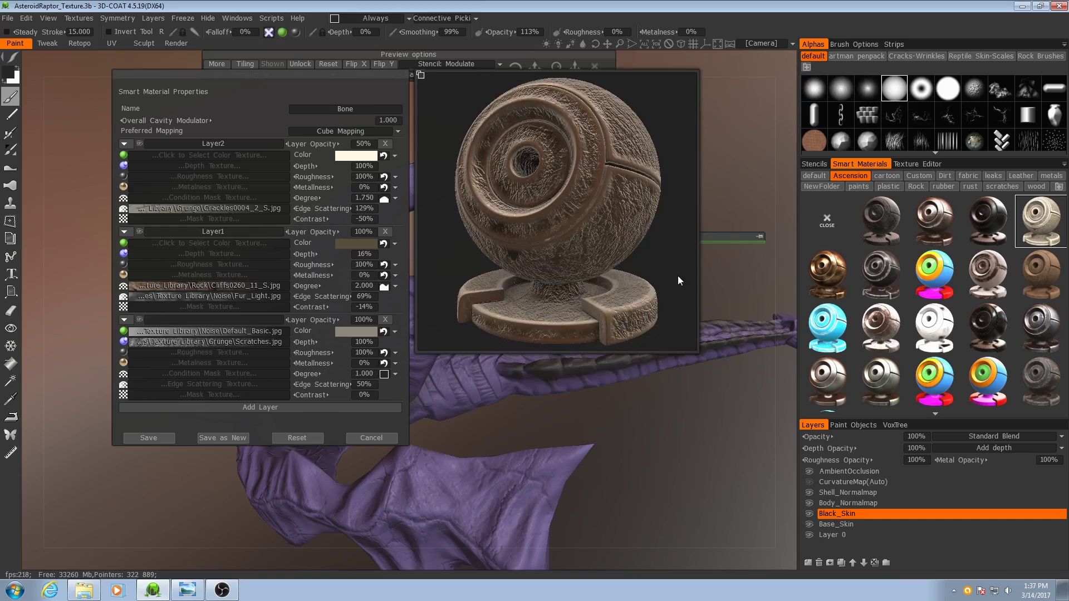
Set the Bone material's base layer depth to 15% and its Layer2 depth to 32%, and save the material
{"action": "mouse_move", "coordinate": [281, 160]}
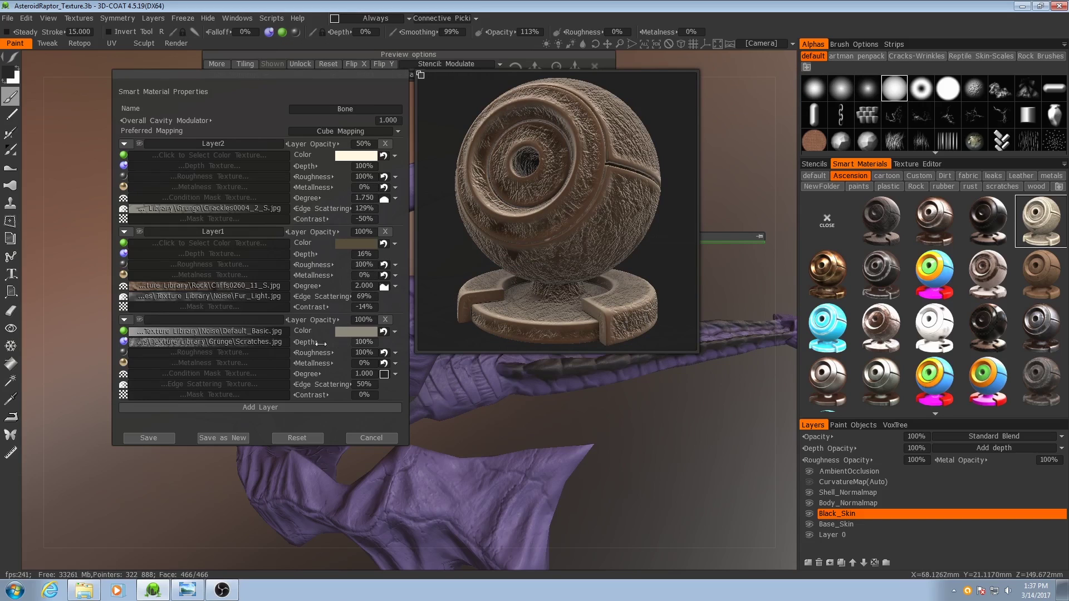
{"action": "left_click_drag", "start_coordinate": [318, 342], "coordinate": [263, 342]}
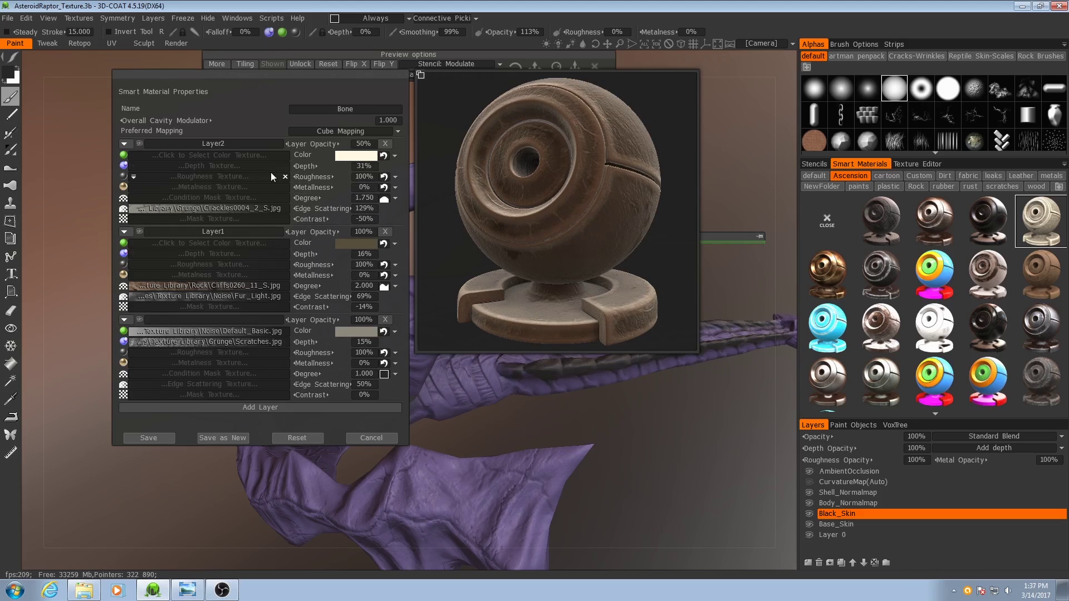
{"action": "left_click_drag", "start_coordinate": [271, 173], "coordinate": [273, 173]}
{"action": "mouse_move", "coordinate": [246, 338]}
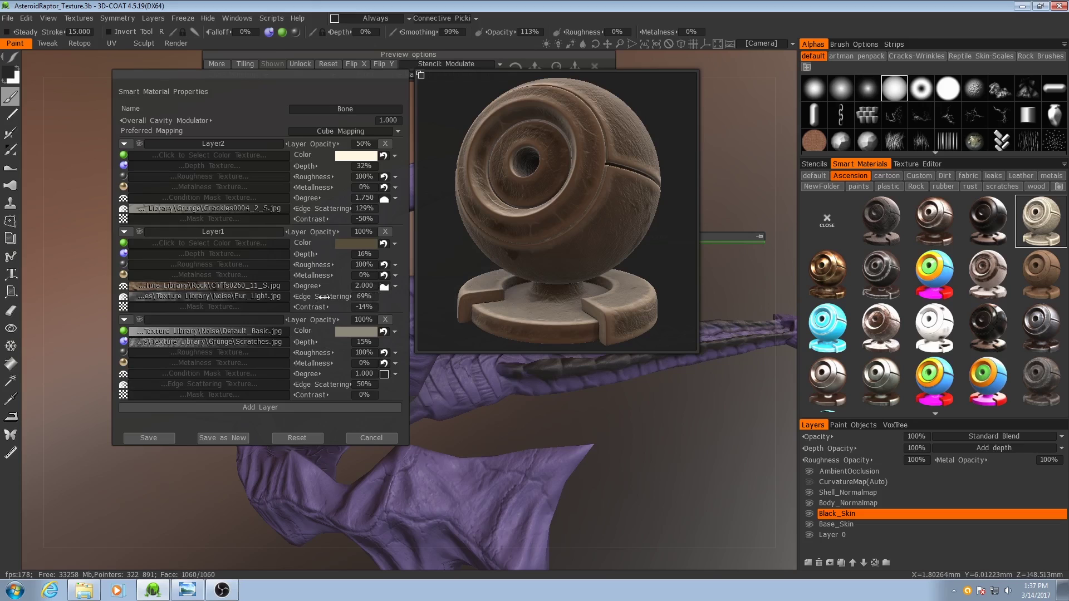
{"action": "mouse_move", "coordinate": [230, 299]}
{"action": "left_click", "coordinate": [134, 296]}
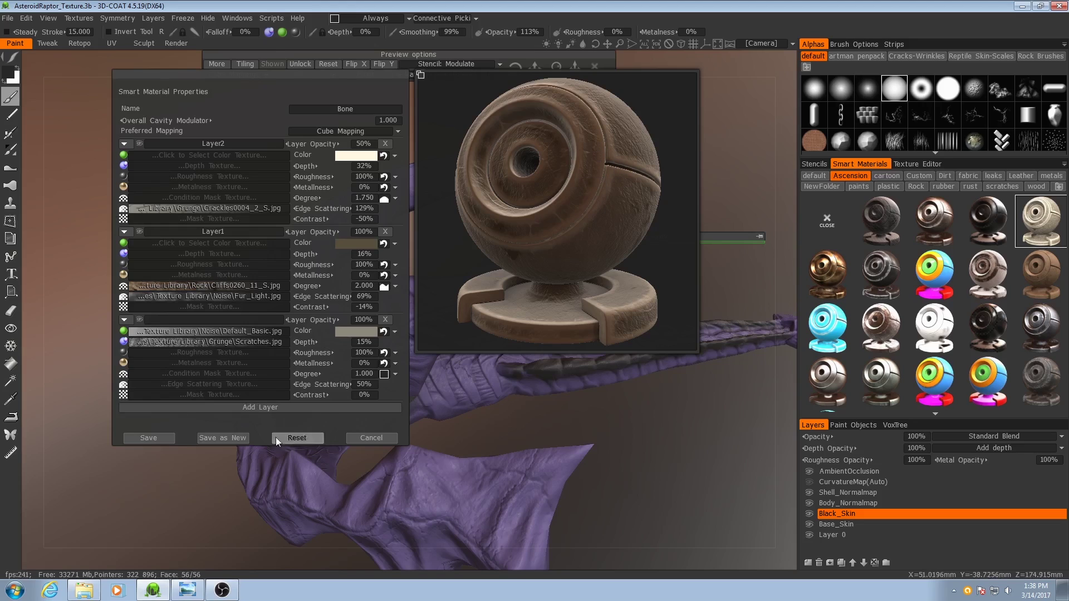
{"action": "left_click", "coordinate": [154, 439]}
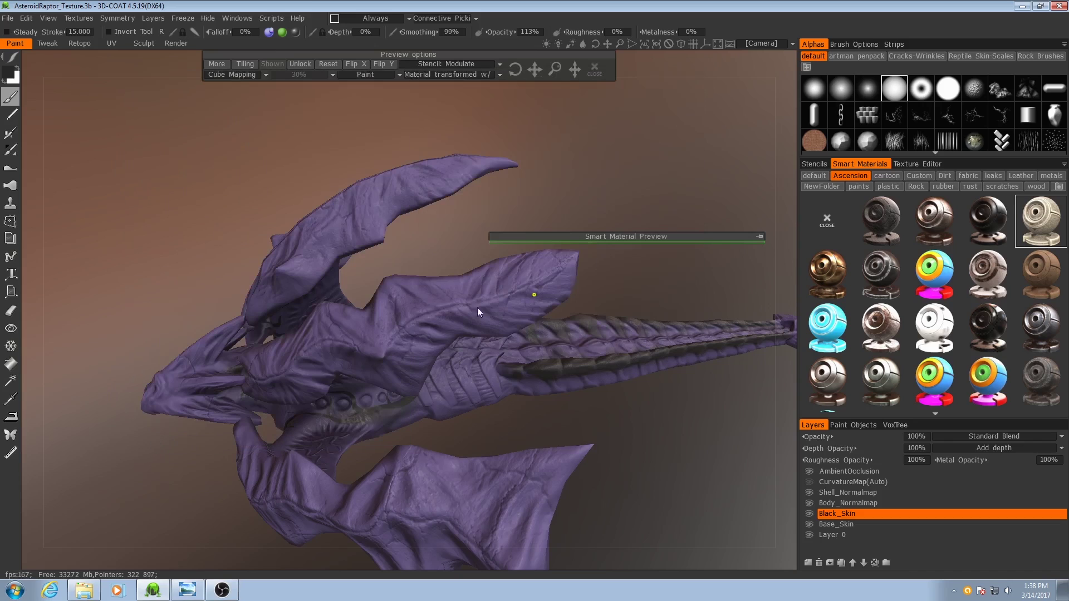
Preview the edited Bone material on the creature's head and wings in the Smart Material Preview, and collapse the preview
{"action": "left_click", "coordinate": [760, 237]}
{"action": "middle_click_drag", "start_coordinate": [308, 376], "coordinate": [434, 349]}
{"action": "left_click_drag", "start_coordinate": [369, 376], "coordinate": [383, 285], "text": "alt"}
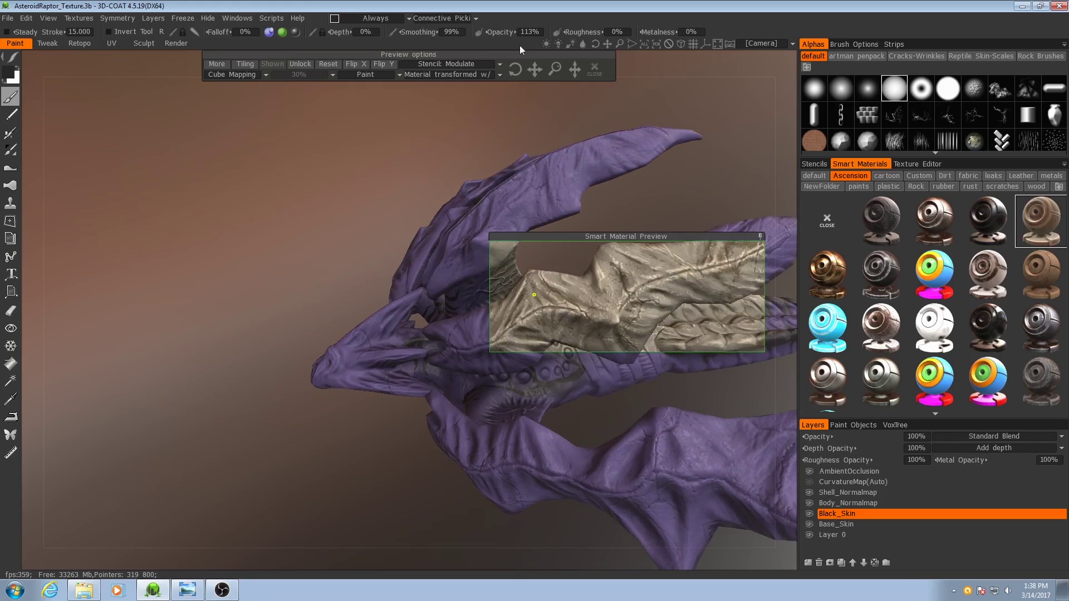
{"action": "left_click_drag", "start_coordinate": [556, 69], "coordinate": [556, 72]}
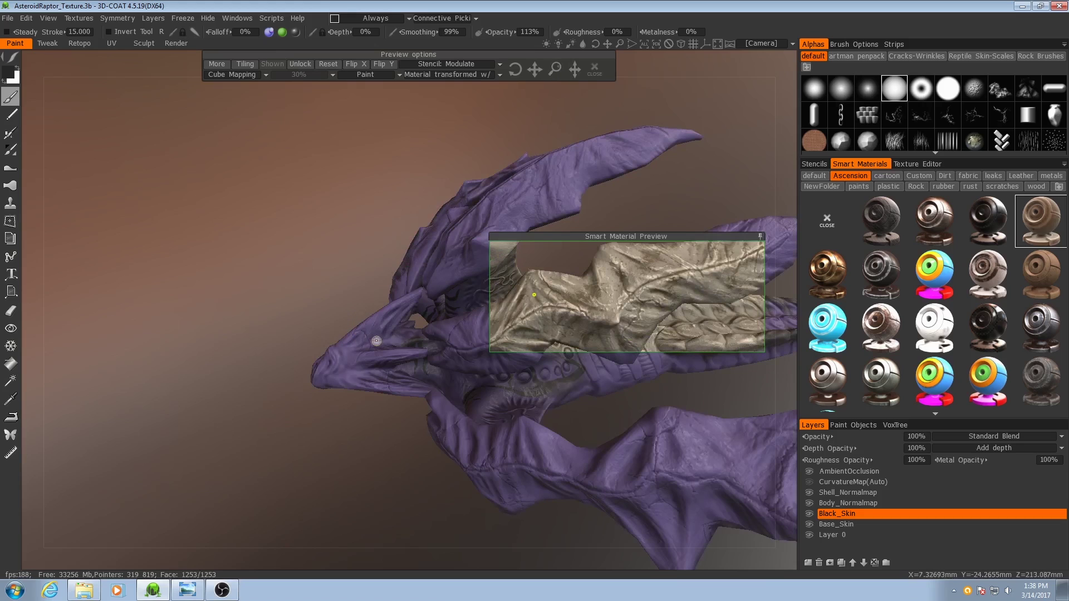
{"action": "left_click_drag", "start_coordinate": [345, 310], "coordinate": [423, 310]}
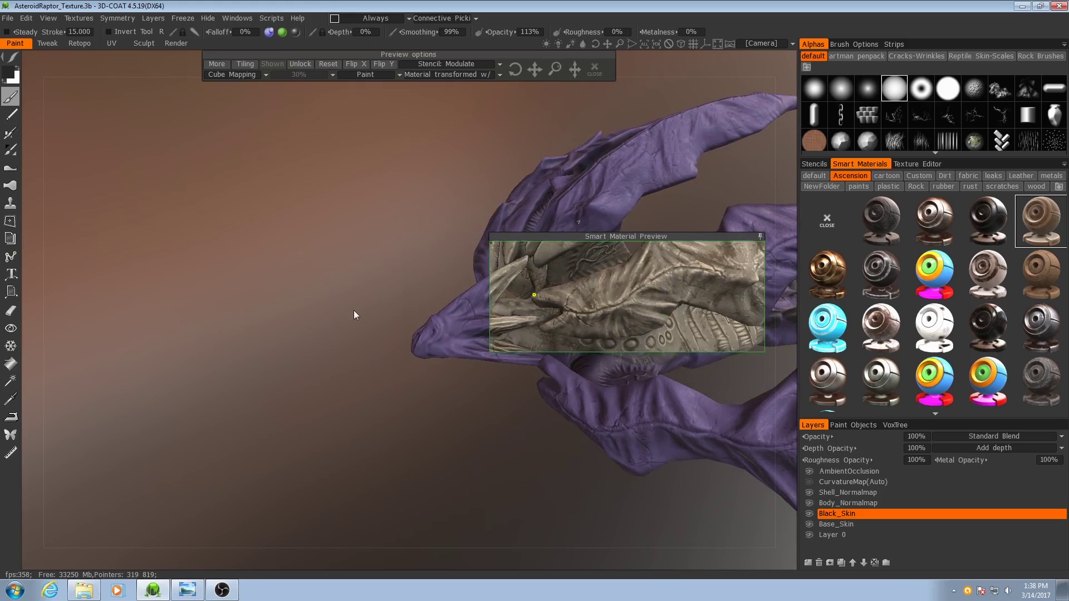
{"action": "left_click_drag", "start_coordinate": [365, 310], "coordinate": [414, 306]}
{"action": "left_click_drag", "start_coordinate": [414, 230], "coordinate": [389, 345]}
{"action": "middle_click_drag", "start_coordinate": [295, 301], "coordinate": [327, 332]}
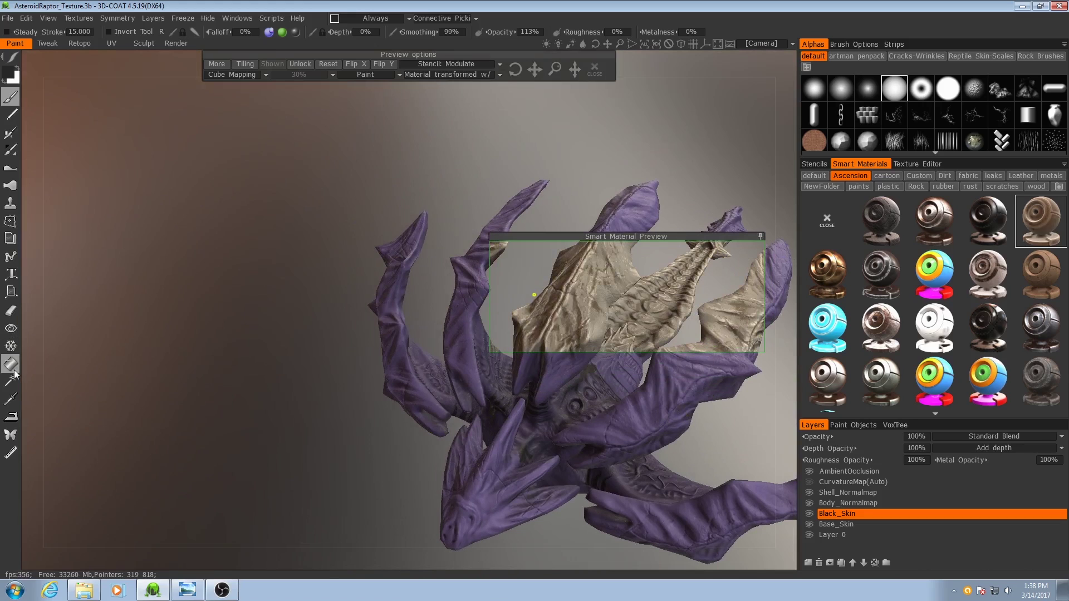
{"action": "left_click", "coordinate": [759, 236]}
Examine the creature's head, wings and spiked tail tip from several angles
{"action": "right_click_drag", "start_coordinate": [655, 336], "coordinate": [563, 261]}
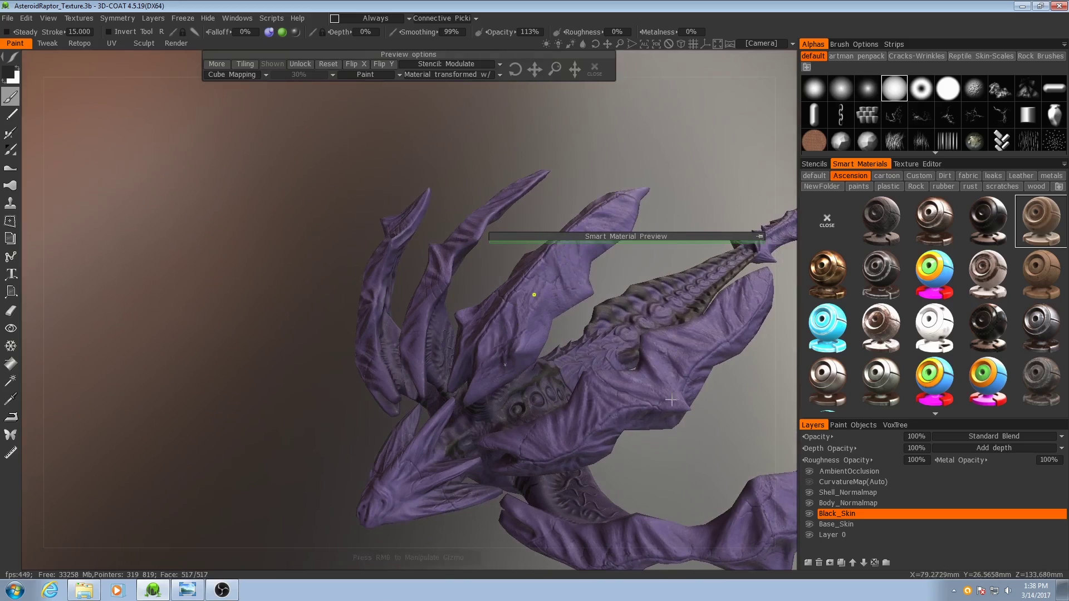
{"action": "left_click_drag", "start_coordinate": [679, 398], "coordinate": [603, 309], "text": "alt"}
{"action": "middle_click_drag", "start_coordinate": [482, 383], "coordinate": [554, 326], "text": "alt"}
{"action": "right_click_drag", "start_coordinate": [554, 326], "coordinate": [509, 352], "text": "alt"}
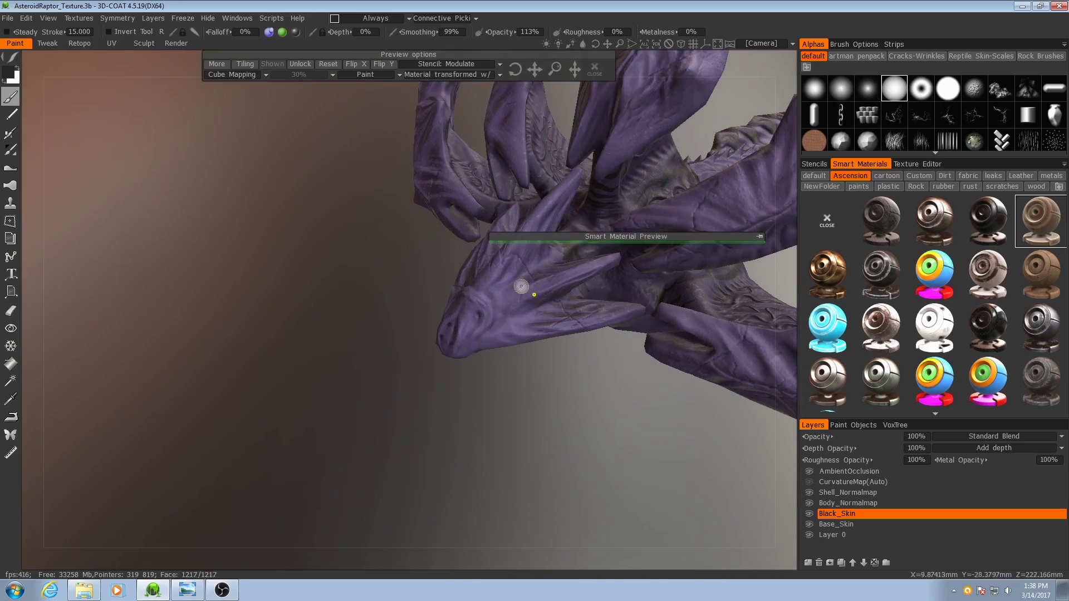
{"action": "left_click_drag", "start_coordinate": [516, 293], "coordinate": [391, 406], "text": "alt"}
{"action": "right_click_drag", "start_coordinate": [391, 406], "coordinate": [503, 393], "text": "alt"}
{"action": "middle_click_drag", "start_coordinate": [503, 394], "coordinate": [446, 390], "text": "alt"}
{"action": "left_click_drag", "start_coordinate": [446, 390], "coordinate": [473, 384], "text": "alt"}
{"action": "right_click_drag", "start_coordinate": [472, 384], "coordinate": [375, 353], "text": "alt"}
{"action": "right_click_drag", "start_coordinate": [618, 331], "coordinate": [612, 304]}
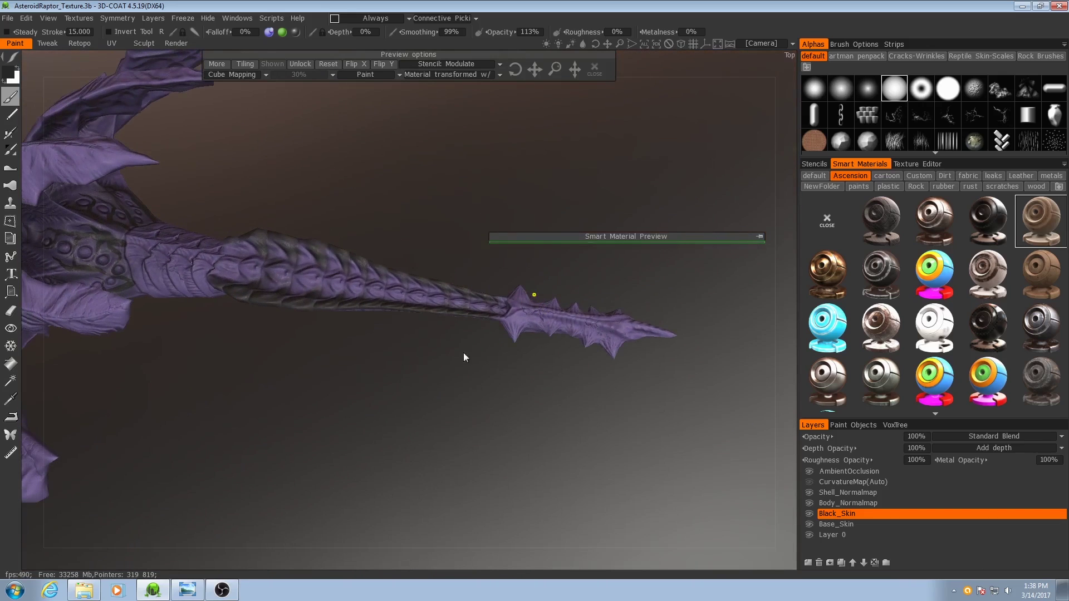
{"action": "right_click_drag", "start_coordinate": [529, 350], "coordinate": [639, 365]}
Add a new paint layer above Black_Skin and name it Bone
{"action": "left_click", "coordinate": [806, 562]}
{"action": "double_click", "coordinate": [831, 510]}
{"action": "type", "text": "Bone"}
{"action": "key", "text": "Return"}
Show the Shell UV map in the Texture Editor and activate the Freeze tool with rectangular selection
{"action": "right_click_drag", "start_coordinate": [471, 293], "coordinate": [764, 289]}
{"action": "left_click", "coordinate": [910, 164]}
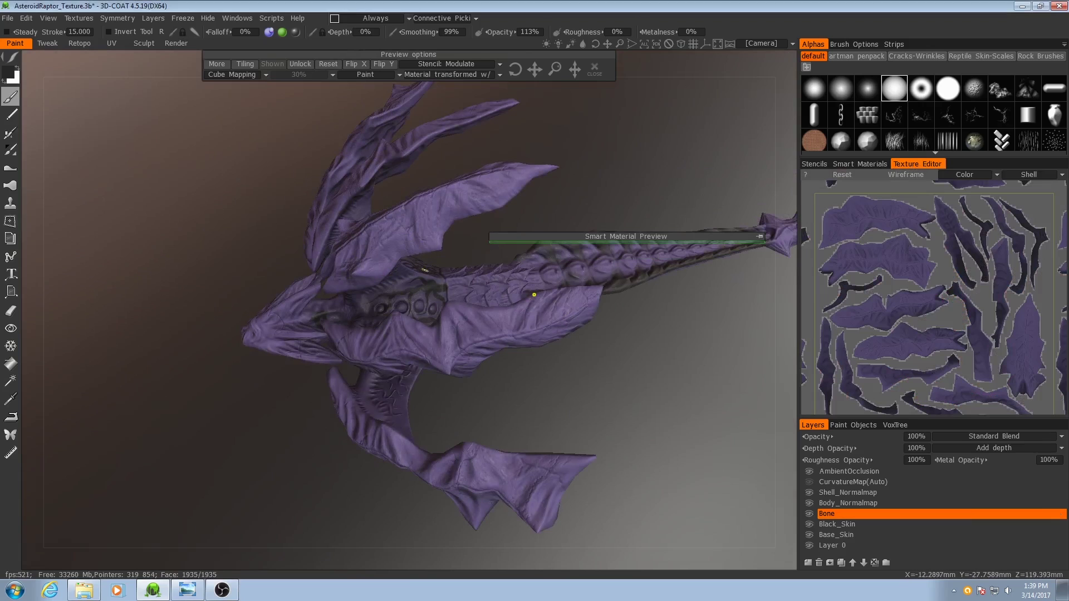
{"action": "right_click_drag", "start_coordinate": [483, 303], "coordinate": [450, 266]}
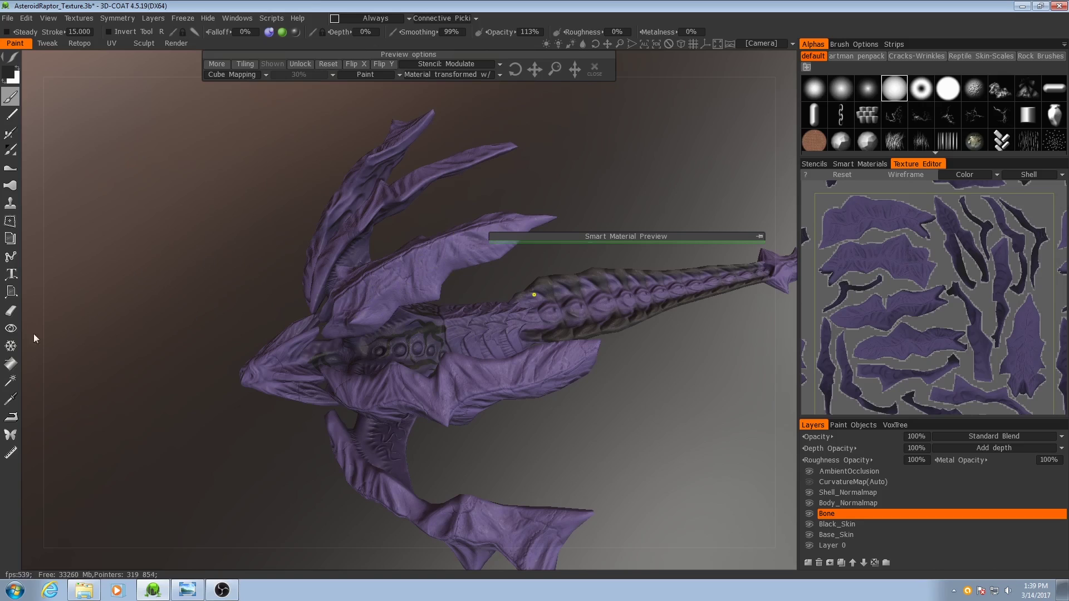
{"action": "left_click", "coordinate": [10, 347]}
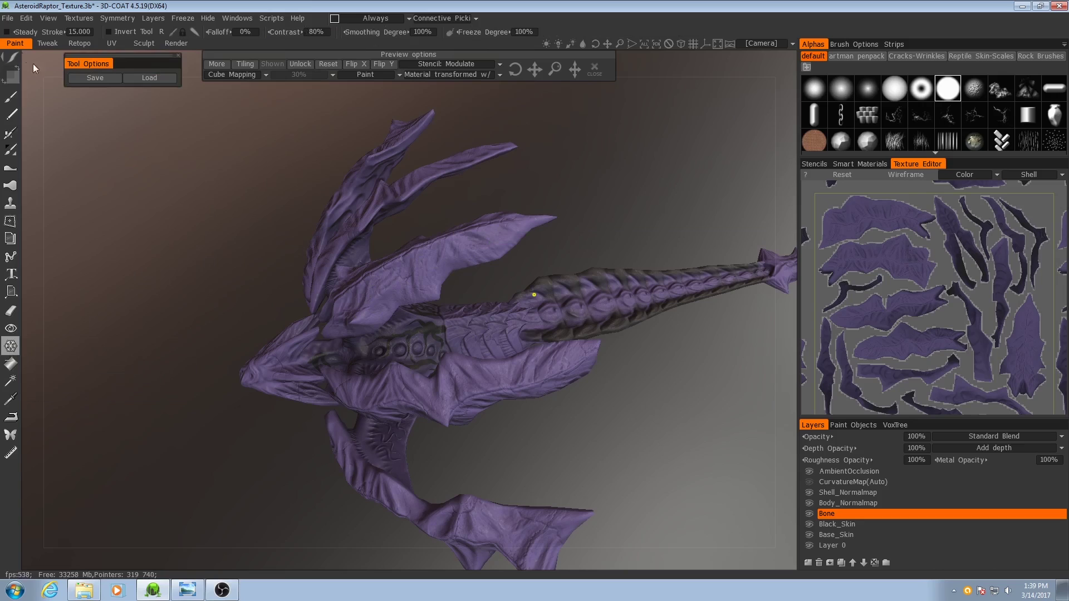
{"action": "mouse_move", "coordinate": [15, 56]}
{"action": "left_click", "coordinate": [178, 60]}
Freeze all the Shell UV islands with one rectangle around the whole map
{"action": "middle_click_drag", "start_coordinate": [981, 320], "coordinate": [982, 298]}
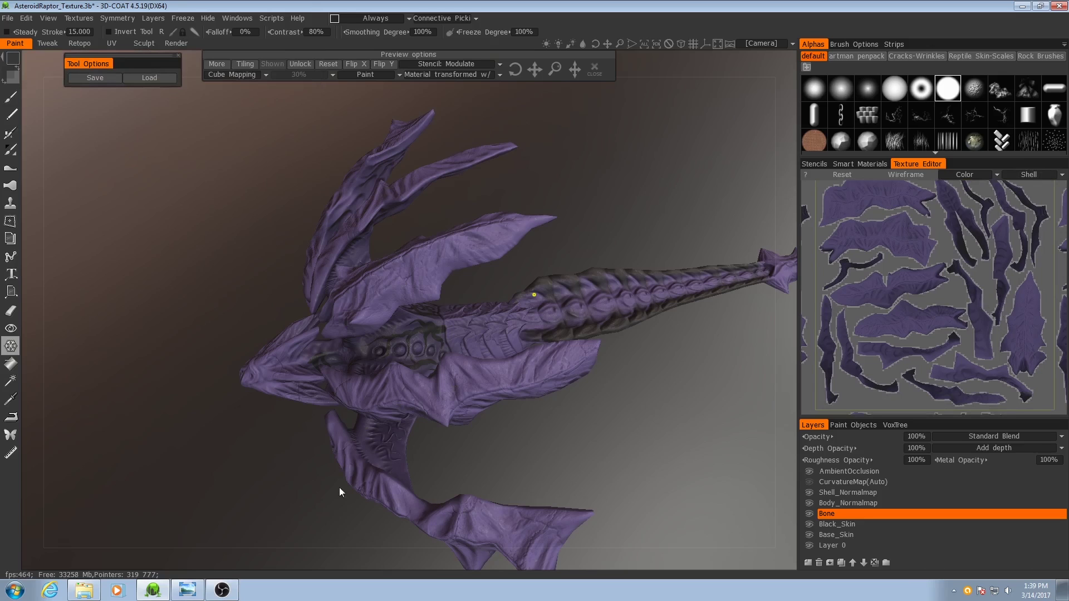
{"action": "right_click_drag", "start_coordinate": [367, 450], "coordinate": [447, 434]}
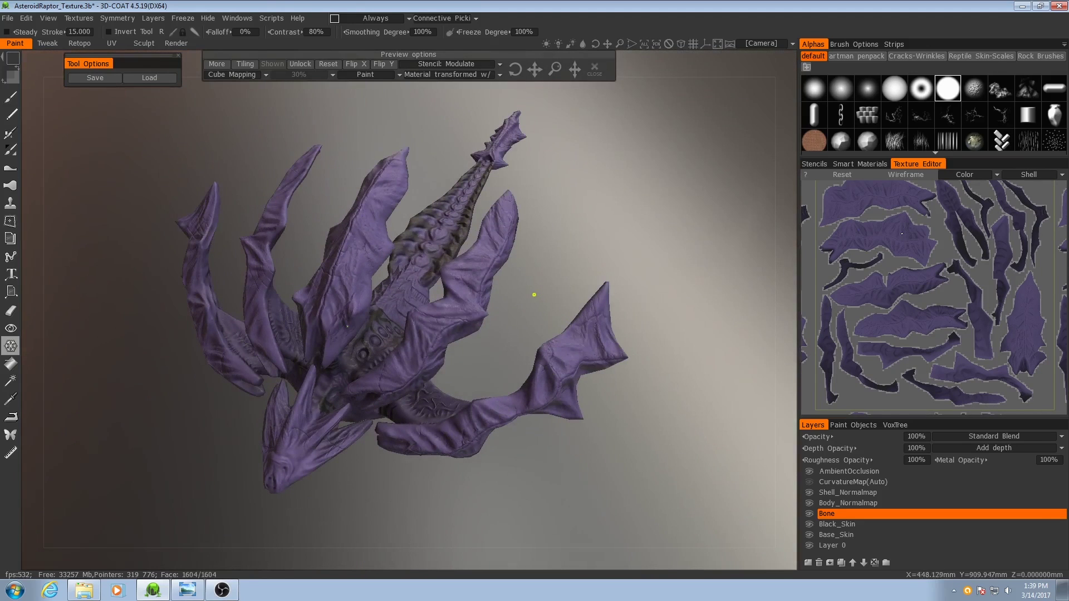
{"action": "scroll", "coordinate": [897, 234], "scroll_direction": "down", "scroll_amount": 1}
{"action": "middle_click_drag", "start_coordinate": [897, 240], "coordinate": [889, 247]}
{"action": "left_click_drag", "start_coordinate": [816, 189], "coordinate": [1022, 407]}
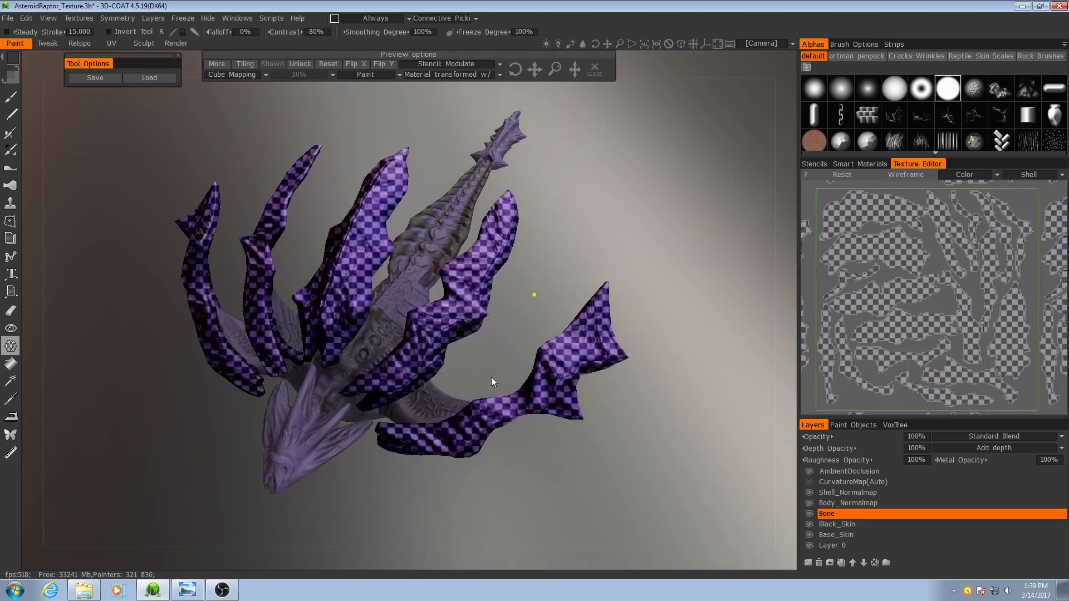
Check the frozen shell plates from behind and switch the Texture Editor to the Body UV set
{"action": "left_click_drag", "start_coordinate": [411, 376], "coordinate": [327, 384], "text": "alt"}
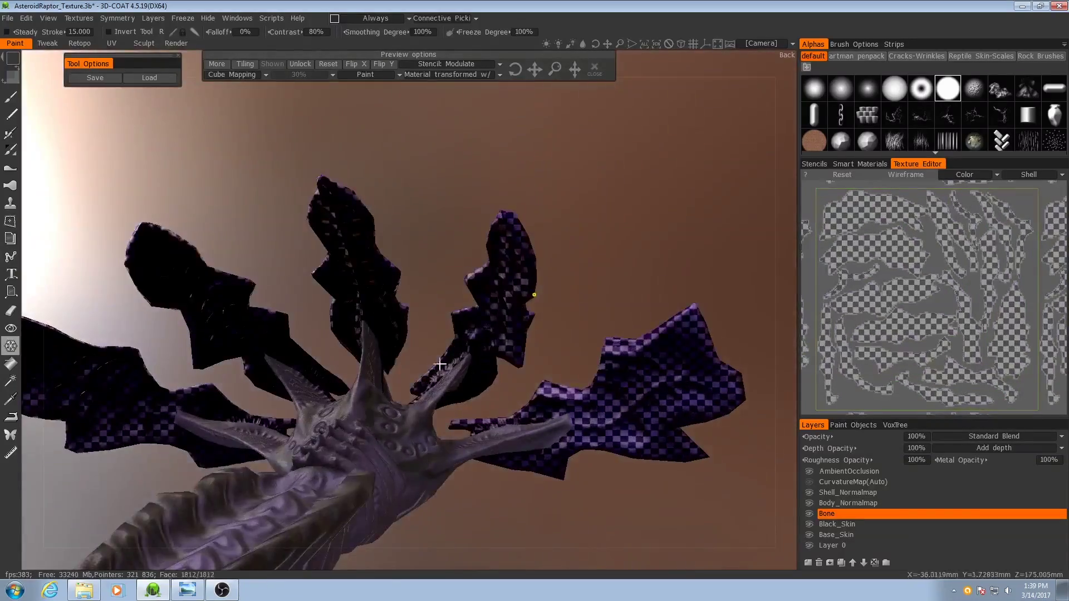
{"action": "right_click_drag", "start_coordinate": [327, 384], "coordinate": [405, 408], "text": "alt"}
{"action": "left_click_drag", "start_coordinate": [405, 408], "coordinate": [439, 446], "text": "alt"}
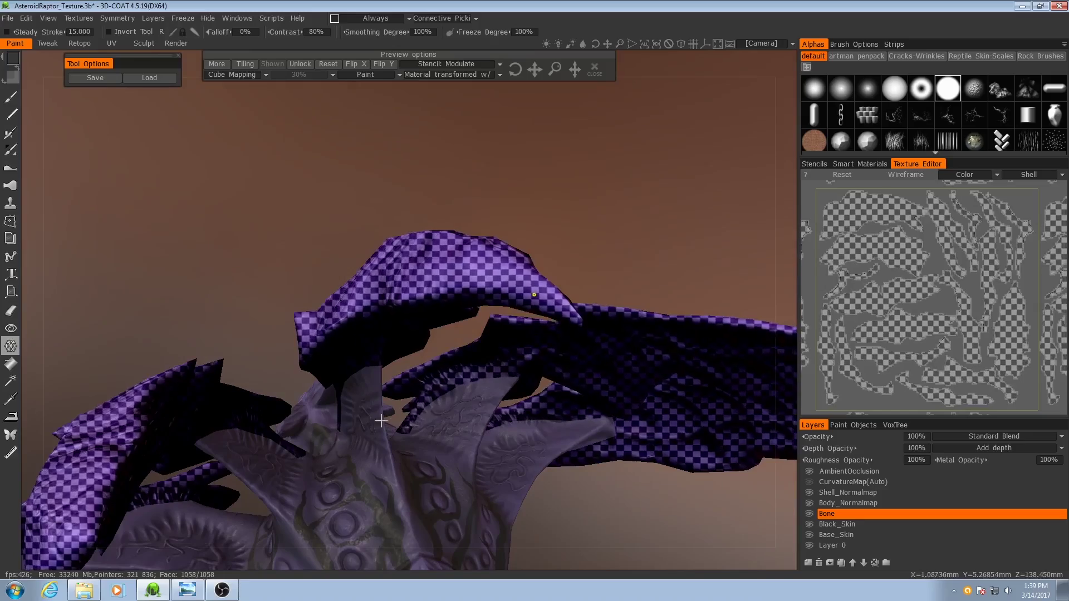
{"action": "left_click_drag", "start_coordinate": [378, 418], "coordinate": [409, 353], "text": "alt"}
{"action": "middle_click_drag", "start_coordinate": [409, 353], "coordinate": [367, 362]}
{"action": "left_click", "coordinate": [1028, 175]}
{"action": "left_click", "coordinate": [1016, 189]}
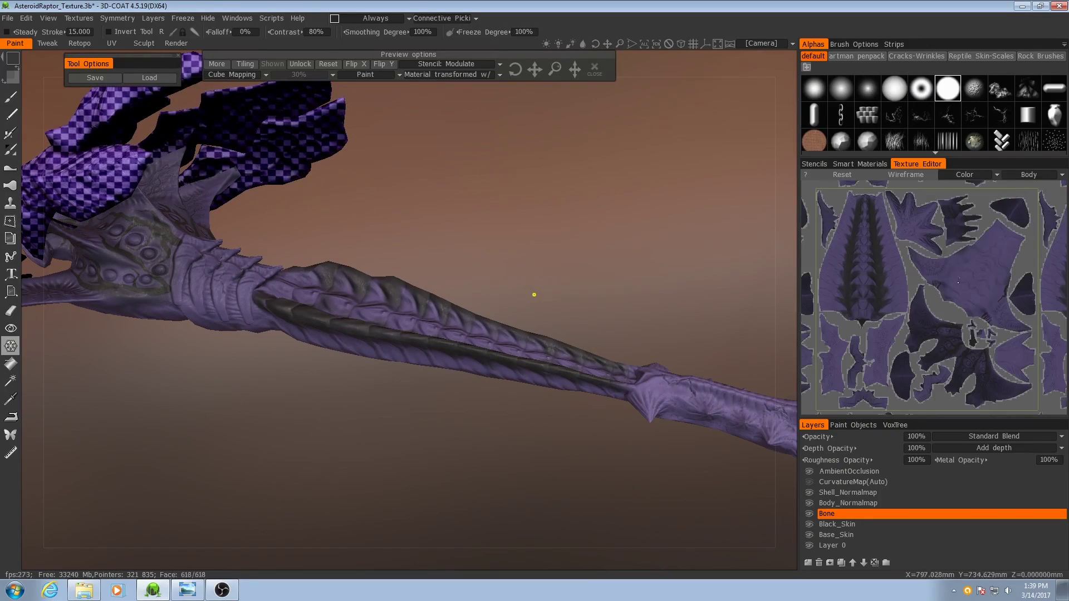
Switch the Freeze tool to polygonal selection and freeze the first large tail-tip island in the Body UV map
{"action": "scroll", "coordinate": [872, 342], "scroll_direction": "up", "scroll_amount": 3}
{"action": "middle_click_drag", "start_coordinate": [888, 327], "coordinate": [960, 300]}
{"action": "scroll", "coordinate": [959, 299], "scroll_direction": "up", "scroll_amount": 3}
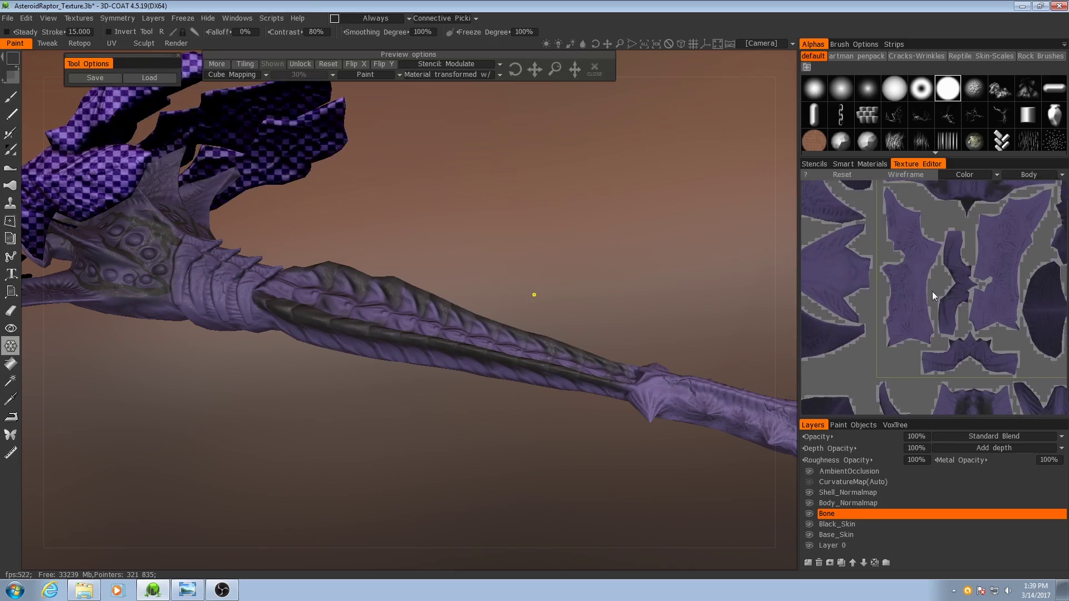
{"action": "left_click_drag", "start_coordinate": [612, 349], "coordinate": [553, 325]}
{"action": "middle_click_drag", "start_coordinate": [929, 307], "coordinate": [894, 278]}
{"action": "scroll", "coordinate": [913, 287], "scroll_direction": "up", "scroll_amount": 1}
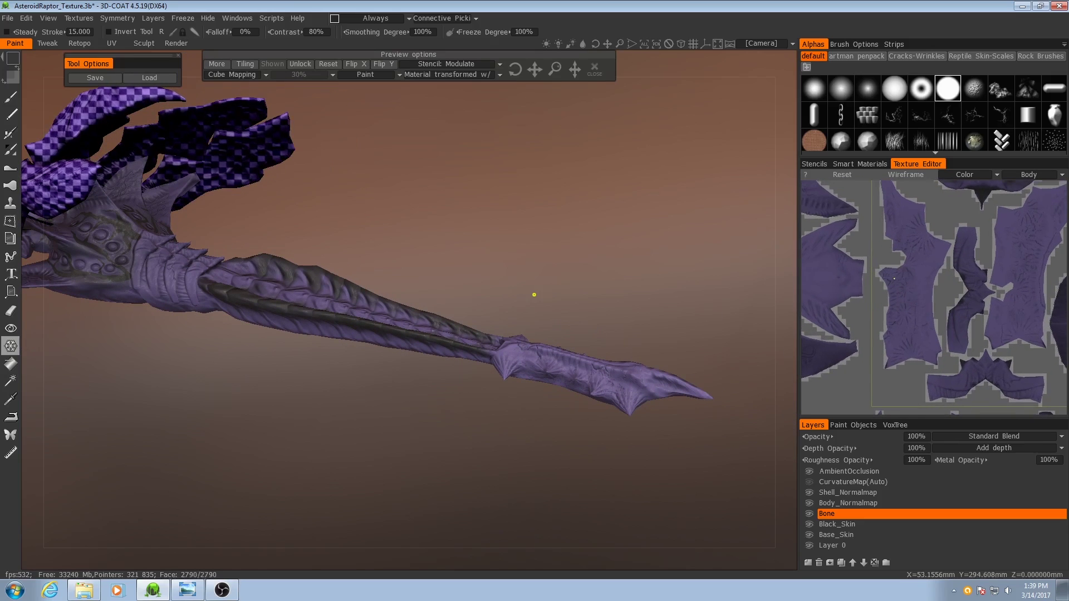
{"action": "scroll", "coordinate": [886, 256], "scroll_direction": "up", "scroll_amount": 1}
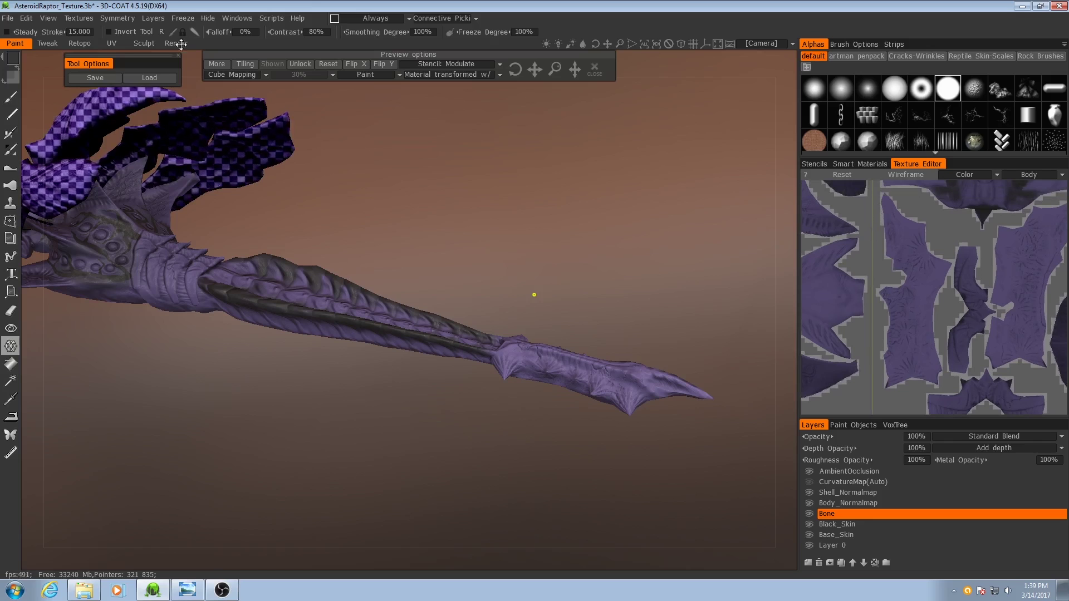
{"action": "left_click", "coordinate": [12, 61]}
{"action": "left_click", "coordinate": [225, 61]}
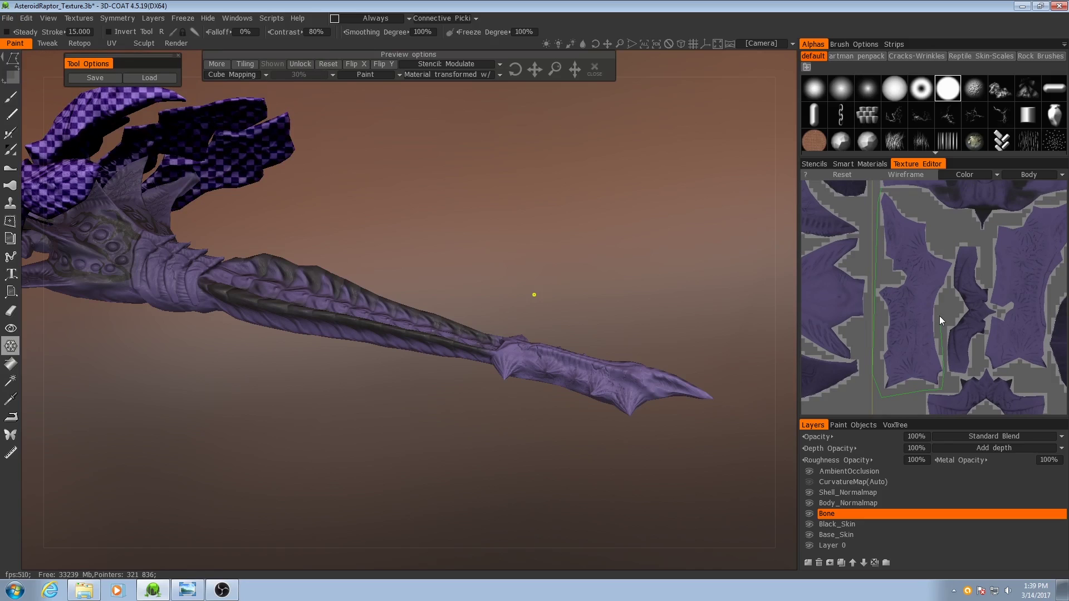
{"action": "left_click", "coordinate": [880, 188]}
Freeze the second large tail-tip island in the Body UV map by outlining it with a polygon
{"action": "left_click_drag", "start_coordinate": [696, 239], "coordinate": [662, 388], "text": "alt"}
{"action": "mouse_move", "coordinate": [966, 335]}
{"action": "middle_mouse_down", "text": "alt"}
{"action": "mouse_move", "coordinate": [884, 319]}
{"action": "mouse_move", "coordinate": [856, 349]}
{"action": "middle_mouse_up", "text": "alt"}
{"action": "left_click", "coordinate": [966, 206]}
{"action": "left_click", "coordinate": [924, 217]}
{"action": "left_click", "coordinate": [879, 239]}
{"action": "left_click", "coordinate": [878, 304]}
{"action": "left_click", "coordinate": [889, 324]}
{"action": "left_click", "coordinate": [877, 337]}
{"action": "left_click", "coordinate": [874, 370]}
{"action": "left_click", "coordinate": [943, 386]}
{"action": "left_click", "coordinate": [954, 260]}
{"action": "left_click", "coordinate": [974, 205]}
Examine the frozen tail tip and wing plates on the model against the remaining Body UV islands
{"action": "left_click_drag", "start_coordinate": [546, 212], "coordinate": [479, 281], "text": "alt"}
{"action": "middle_click_drag", "start_coordinate": [212, 334], "coordinate": [423, 336], "text": "alt"}
{"action": "left_click_drag", "start_coordinate": [423, 335], "coordinate": [379, 362], "text": "alt"}
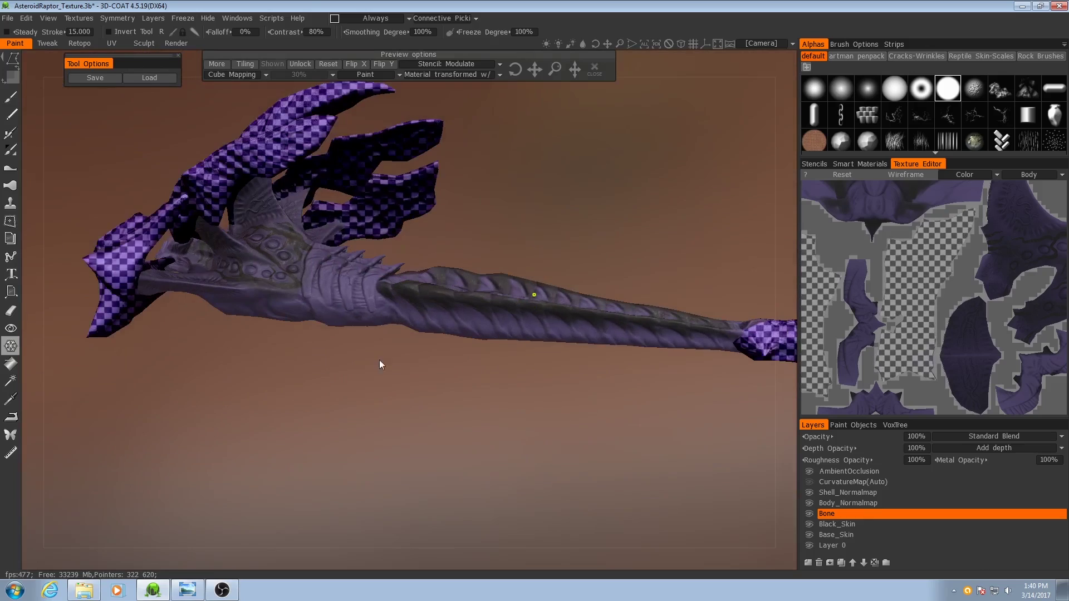
{"action": "right_click_drag", "start_coordinate": [964, 314], "coordinate": [956, 321], "text": "alt"}
{"action": "middle_click_drag", "start_coordinate": [956, 321], "coordinate": [853, 390], "text": "alt"}
{"action": "middle_click_drag", "start_coordinate": [925, 301], "coordinate": [952, 364], "text": "alt"}
{"action": "middle_click_drag", "start_coordinate": [429, 315], "coordinate": [562, 322], "text": "alt"}
{"action": "left_click_drag", "start_coordinate": [563, 323], "coordinate": [501, 343], "text": "alt"}
{"action": "scroll", "coordinate": [512, 345], "scroll_direction": "up", "scroll_amount": 2}
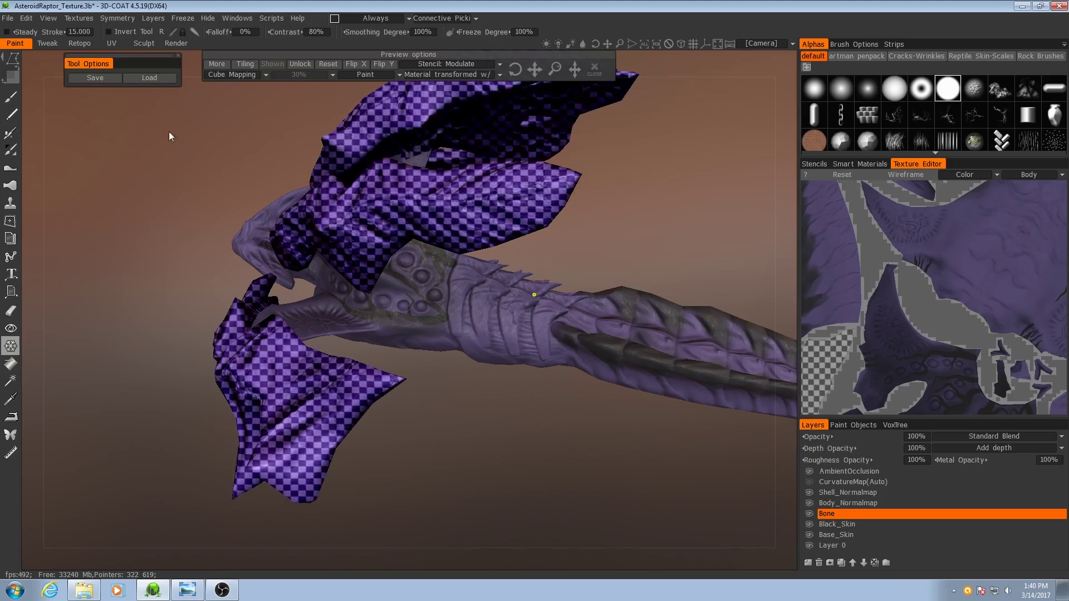
Switch the Freeze tool to a freehand brush stroke and unfreeze the ribbed band along the inner edge of a shell plate
{"action": "left_click", "coordinate": [11, 58]}
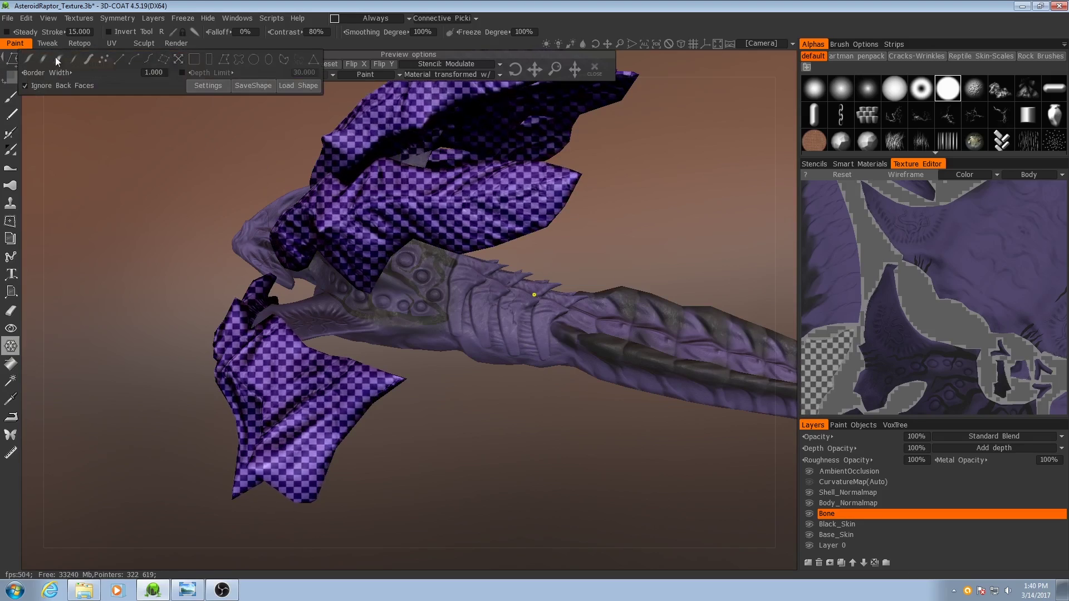
{"action": "left_click", "coordinate": [43, 58]}
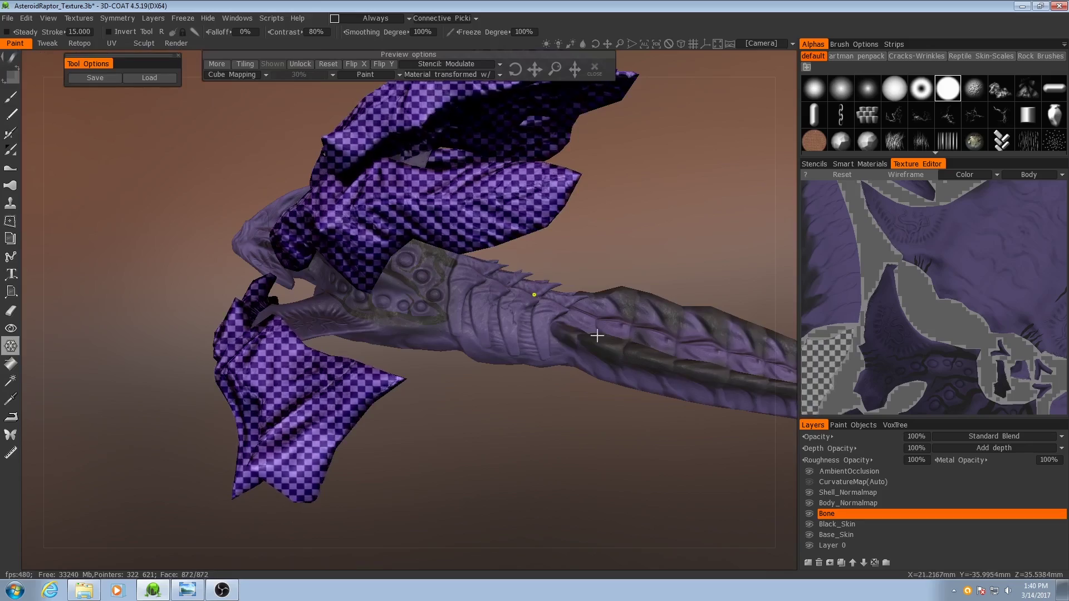
{"action": "scroll", "coordinate": [517, 312], "scroll_direction": "up", "scroll_amount": 3}
{"action": "middle_click_drag", "start_coordinate": [517, 312], "coordinate": [503, 352]}
{"action": "scroll", "coordinate": [452, 337], "scroll_direction": "up", "scroll_amount": 5}
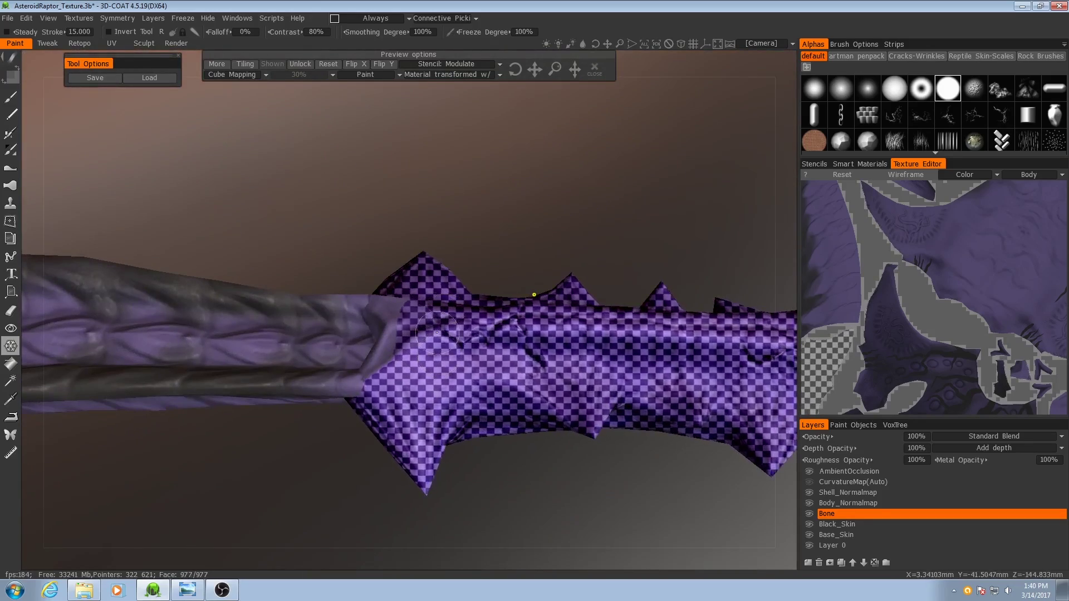
{"action": "left_click_drag", "start_coordinate": [416, 358], "coordinate": [447, 357], "text": "alt"}
{"action": "middle_click_drag", "start_coordinate": [447, 357], "coordinate": [454, 304], "text": "alt"}
{"action": "left_click_drag", "start_coordinate": [453, 304], "coordinate": [435, 334], "text": "alt"}
{"action": "scroll", "coordinate": [442, 348], "scroll_direction": "up", "scroll_amount": 5}
{"action": "left_click_drag", "start_coordinate": [571, 44], "coordinate": [703, 46]}
{"action": "middle_click_drag", "start_coordinate": [520, 354], "coordinate": [537, 335]}
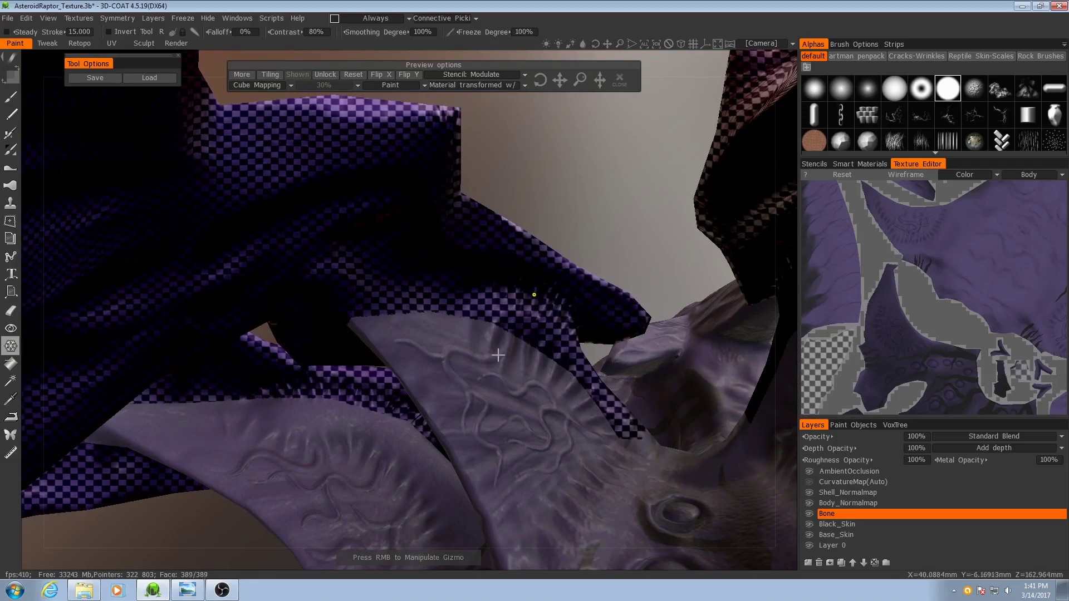
{"action": "mouse_move", "coordinate": [537, 335]}
{"action": "left_mouse_down", "text": "ctrl"}
{"action": "mouse_move", "coordinate": [492, 312]}
{"action": "mouse_move", "coordinate": [528, 328]}
{"action": "mouse_move", "coordinate": [618, 421]}
{"action": "left_mouse_up", "text": "ctrl"}
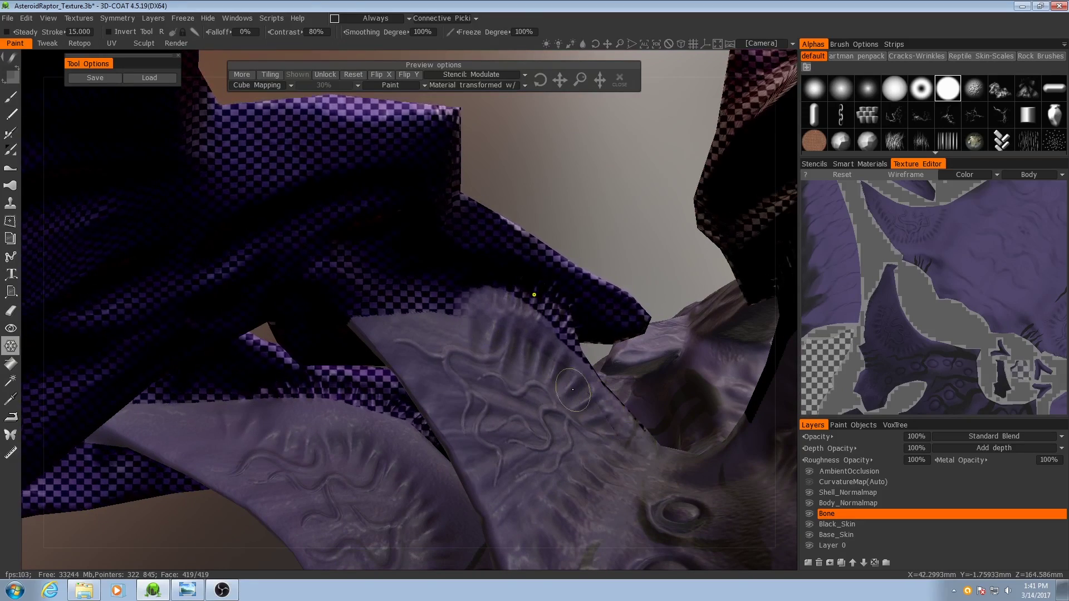
Toggle the freeze view to replace the checkered overlay with tonal shading of the frozen areas
{"action": "mouse_move", "coordinate": [511, 347]}
{"action": "middle_mouse_down", "text": "alt"}
{"action": "mouse_move", "coordinate": [534, 363]}
{"action": "mouse_move", "coordinate": [533, 345]}
{"action": "middle_mouse_up", "text": "alt"}
{"action": "left_click", "coordinate": [182, 18]}
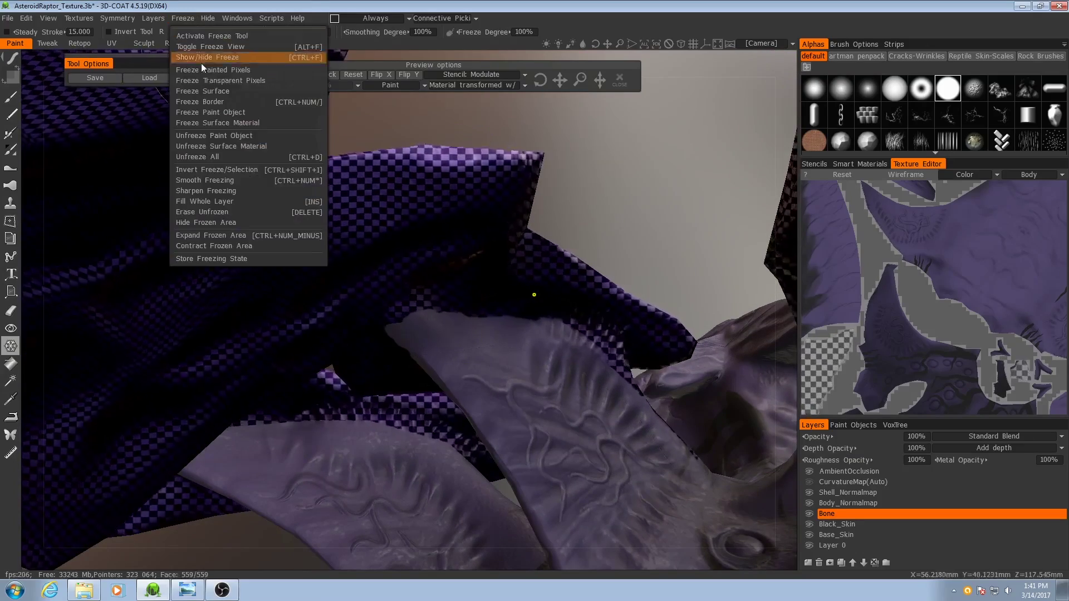
{"action": "left_click", "coordinate": [215, 45]}
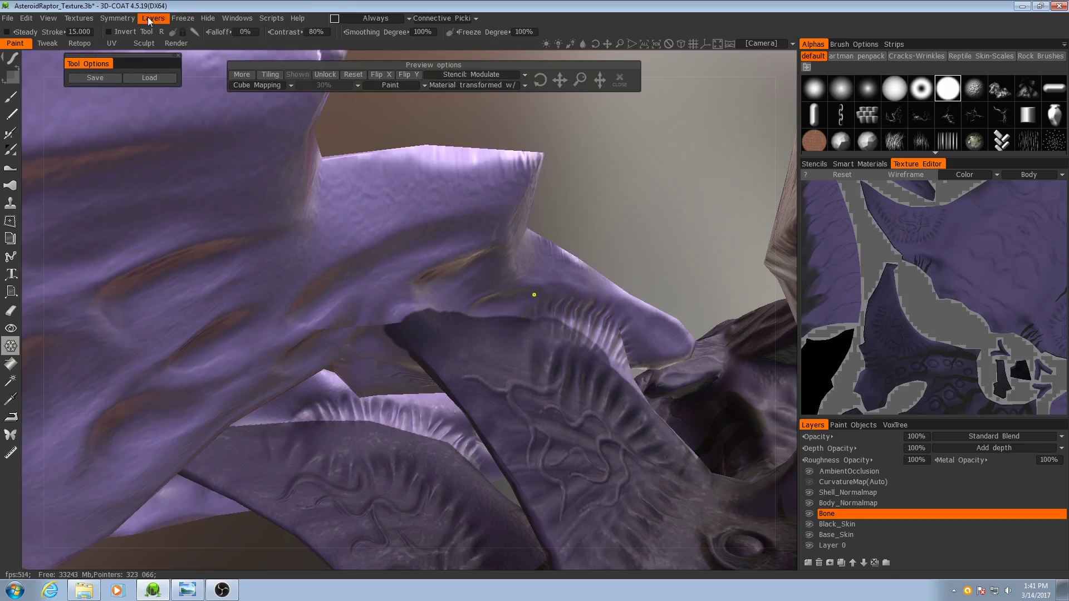
{"action": "left_click", "coordinate": [183, 19]}
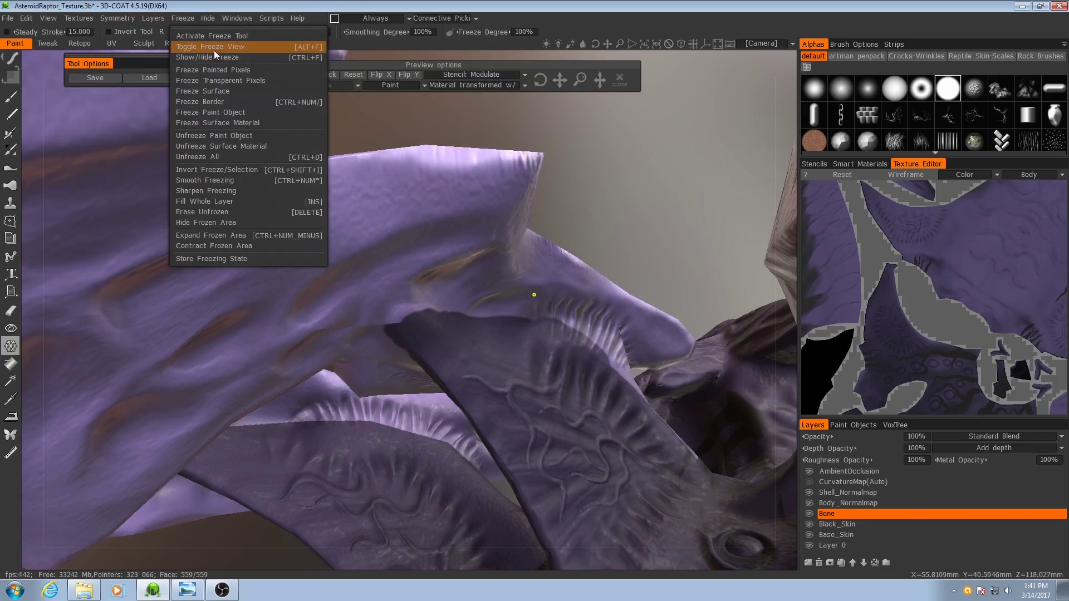
Refine the freeze boundary by brushing along the ribbed undersides of the shell plates
{"action": "left_click_drag", "start_coordinate": [490, 312], "coordinate": [475, 394], "text": "alt"}
{"action": "scroll", "coordinate": [475, 394], "scroll_direction": "down", "scroll_amount": 4}
{"action": "middle_click_drag", "start_coordinate": [475, 394], "coordinate": [475, 352]}
{"action": "middle_click_drag", "start_coordinate": [463, 288], "coordinate": [438, 302]}
{"action": "left_click_drag", "start_coordinate": [437, 286], "coordinate": [553, 339]}
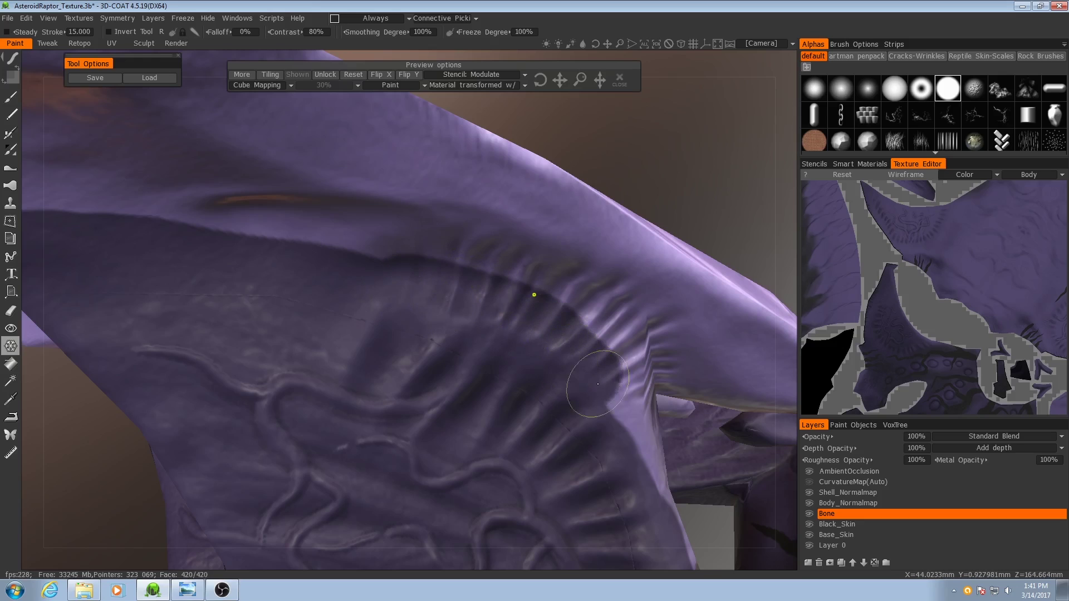
{"action": "middle_click_drag", "start_coordinate": [643, 469], "coordinate": [574, 427]}
{"action": "middle_click_drag", "start_coordinate": [517, 356], "coordinate": [476, 363]}
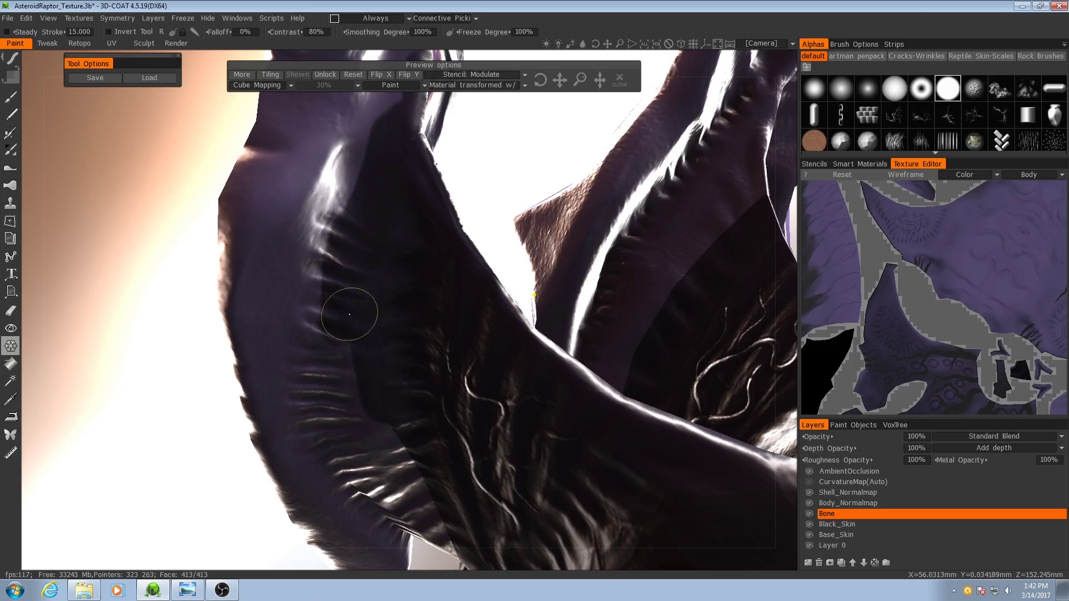
{"action": "middle_click_drag", "start_coordinate": [346, 336], "coordinate": [362, 308]}
{"action": "middle_click_drag", "start_coordinate": [446, 407], "coordinate": [383, 349]}
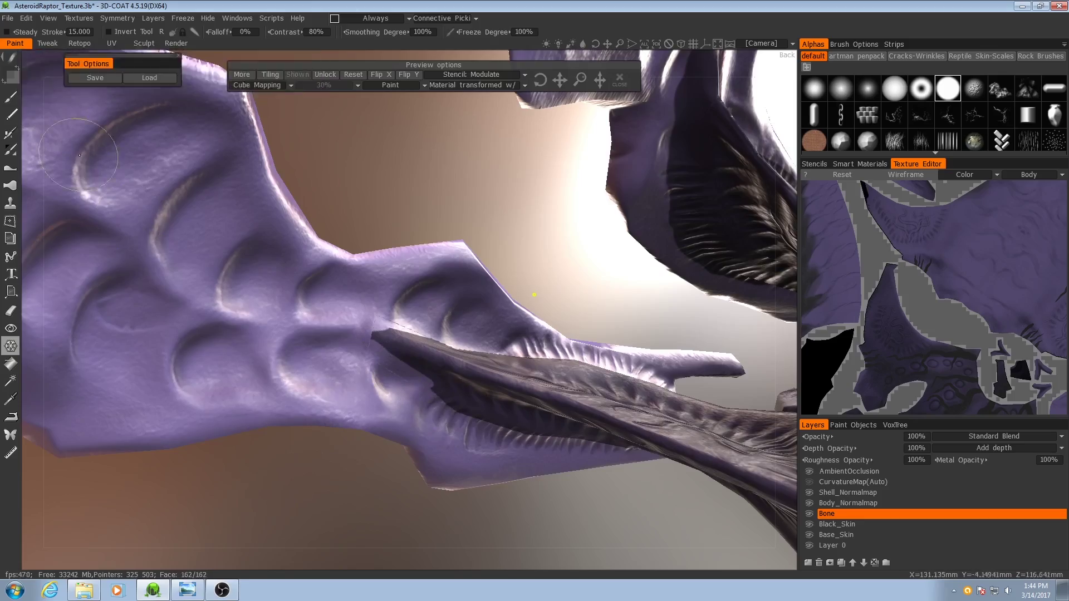
Brush freeze over the remaining bony areas, covering the head plates and back spines as well as the shell plates
{"action": "middle_click_drag", "start_coordinate": [79, 155], "coordinate": [317, 229]}
{"action": "mouse_move", "coordinate": [506, 303]}
{"action": "middle_mouse_down"}
{"action": "mouse_move", "coordinate": [523, 300]}
{"action": "mouse_move", "coordinate": [447, 324]}
{"action": "mouse_move", "coordinate": [413, 222]}
{"action": "mouse_move", "coordinate": [425, 299]}
{"action": "mouse_move", "coordinate": [516, 354]}
{"action": "mouse_move", "coordinate": [423, 392]}
{"action": "mouse_move", "coordinate": [544, 425]}
{"action": "mouse_move", "coordinate": [447, 410]}
{"action": "mouse_move", "coordinate": [479, 356]}
{"action": "mouse_move", "coordinate": [456, 387]}
{"action": "mouse_move", "coordinate": [473, 312]}
{"action": "mouse_move", "coordinate": [526, 281]}
{"action": "mouse_move", "coordinate": [473, 296]}
{"action": "mouse_move", "coordinate": [490, 279]}
{"action": "mouse_move", "coordinate": [376, 333]}
{"action": "mouse_move", "coordinate": [406, 349]}
{"action": "mouse_move", "coordinate": [385, 334]}
{"action": "mouse_move", "coordinate": [425, 334]}
{"action": "mouse_move", "coordinate": [437, 351]}
{"action": "mouse_move", "coordinate": [355, 350]}
{"action": "middle_mouse_up"}
{"action": "scroll", "coordinate": [356, 350], "scroll_direction": "down", "scroll_amount": 10}
{"action": "scroll", "coordinate": [445, 312], "scroll_direction": "up", "scroll_amount": 8}
{"action": "mouse_move", "coordinate": [468, 334]}
{"action": "middle_mouse_down"}
{"action": "mouse_move", "coordinate": [490, 398]}
{"action": "mouse_move", "coordinate": [446, 334]}
{"action": "mouse_move", "coordinate": [358, 255]}
{"action": "mouse_move", "coordinate": [415, 291]}
{"action": "mouse_move", "coordinate": [407, 288]}
{"action": "middle_mouse_up"}
{"action": "left_click", "coordinate": [432, 306]}
{"action": "middle_click_drag", "start_coordinate": [428, 376], "coordinate": [358, 267]}
{"action": "mouse_move", "coordinate": [354, 344]}
{"action": "middle_mouse_down"}
{"action": "mouse_move", "coordinate": [480, 288]}
{"action": "mouse_move", "coordinate": [393, 278]}
{"action": "mouse_move", "coordinate": [501, 317]}
{"action": "mouse_move", "coordinate": [487, 245]}
{"action": "mouse_move", "coordinate": [425, 291]}
{"action": "mouse_move", "coordinate": [458, 386]}
{"action": "mouse_move", "coordinate": [472, 333]}
{"action": "mouse_move", "coordinate": [338, 386]}
{"action": "mouse_move", "coordinate": [456, 358]}
{"action": "mouse_move", "coordinate": [409, 223]}
{"action": "mouse_move", "coordinate": [509, 313]}
{"action": "mouse_move", "coordinate": [476, 355]}
{"action": "mouse_move", "coordinate": [524, 317]}
{"action": "mouse_move", "coordinate": [517, 285]}
{"action": "middle_mouse_up"}
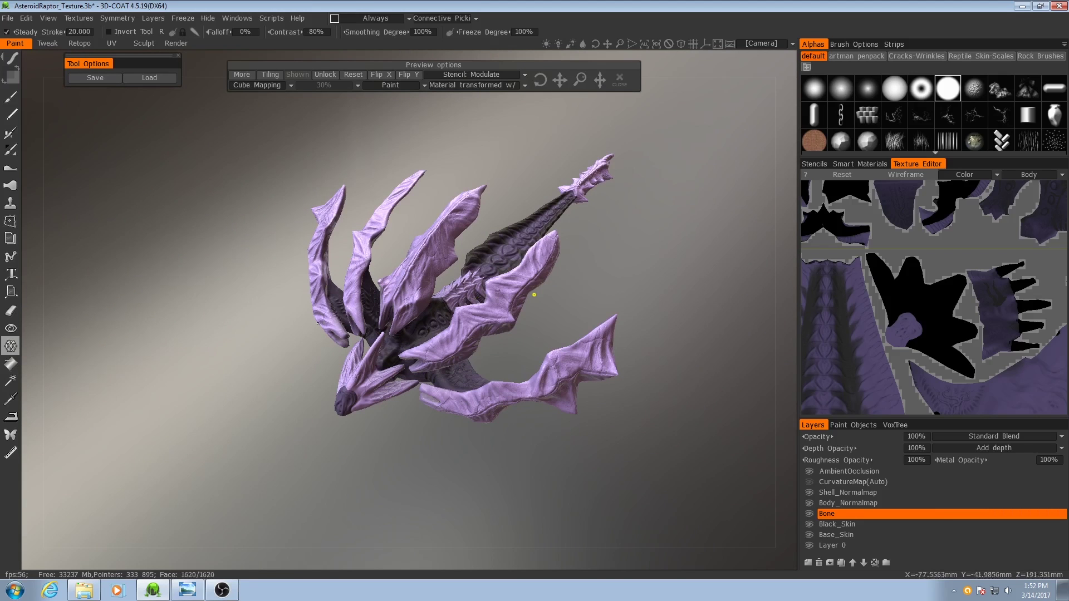
Invert the freeze so the skin is protected and the bony plates, head and tail tip can be edited
{"action": "middle_click_drag", "start_coordinate": [555, 302], "coordinate": [434, 330]}
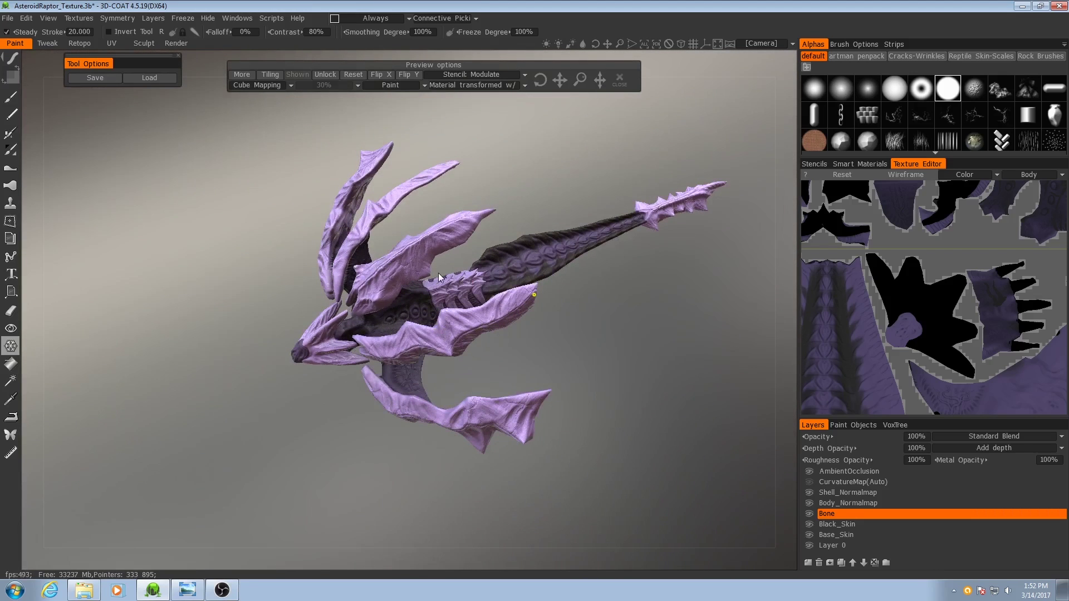
{"action": "scroll", "coordinate": [430, 307], "scroll_direction": "up", "scroll_amount": 2}
{"action": "middle_click_drag", "start_coordinate": [428, 310], "coordinate": [453, 337]}
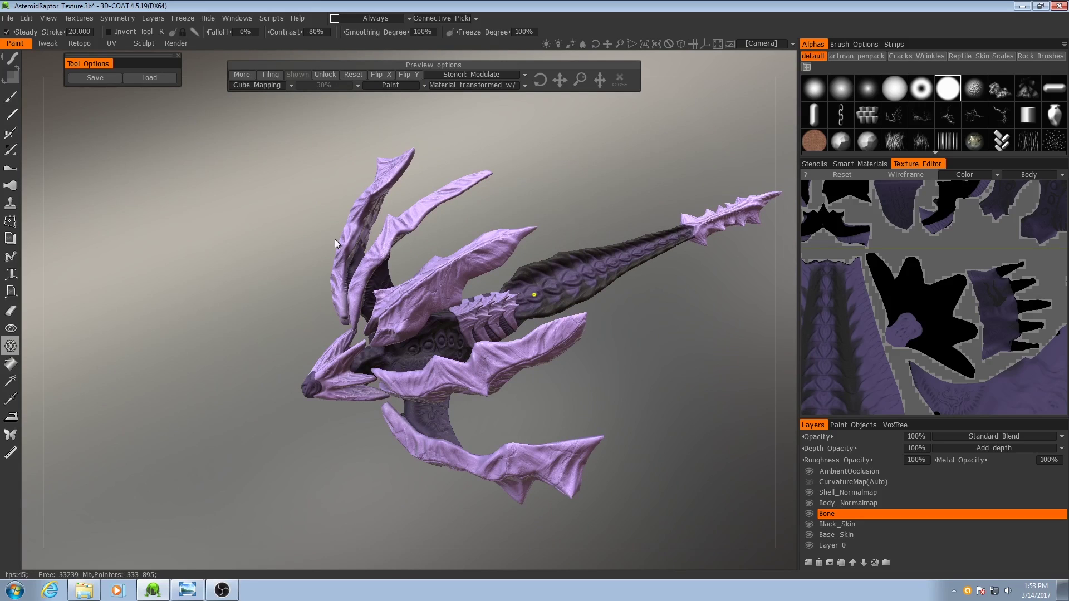
{"action": "left_click", "coordinate": [174, 19]}
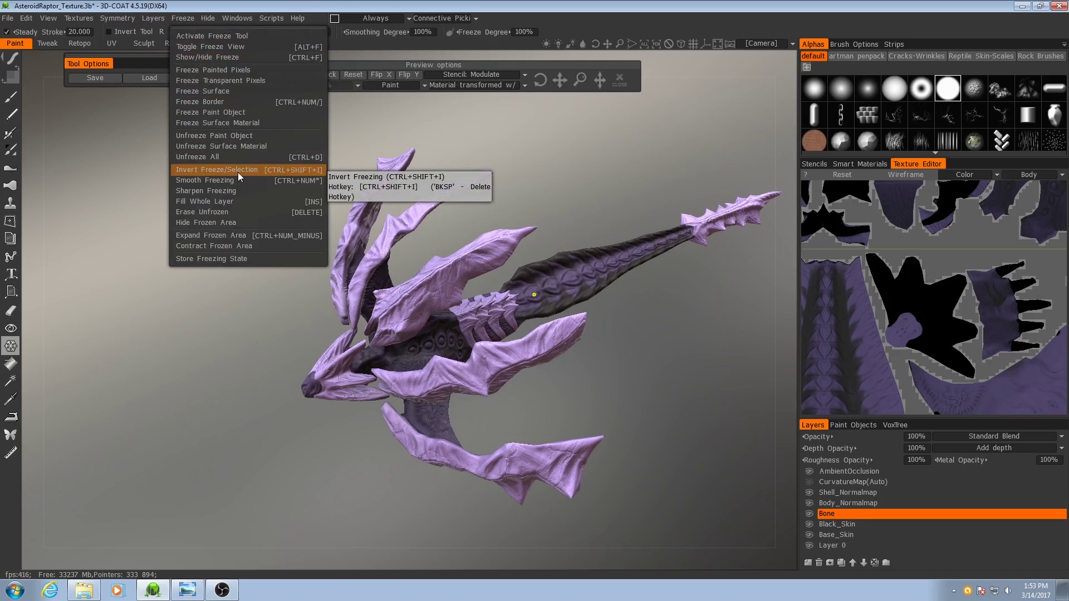
{"action": "key", "text": "ctrl+shift+i"}
{"action": "middle_click_drag", "start_coordinate": [507, 413], "coordinate": [432, 389]}
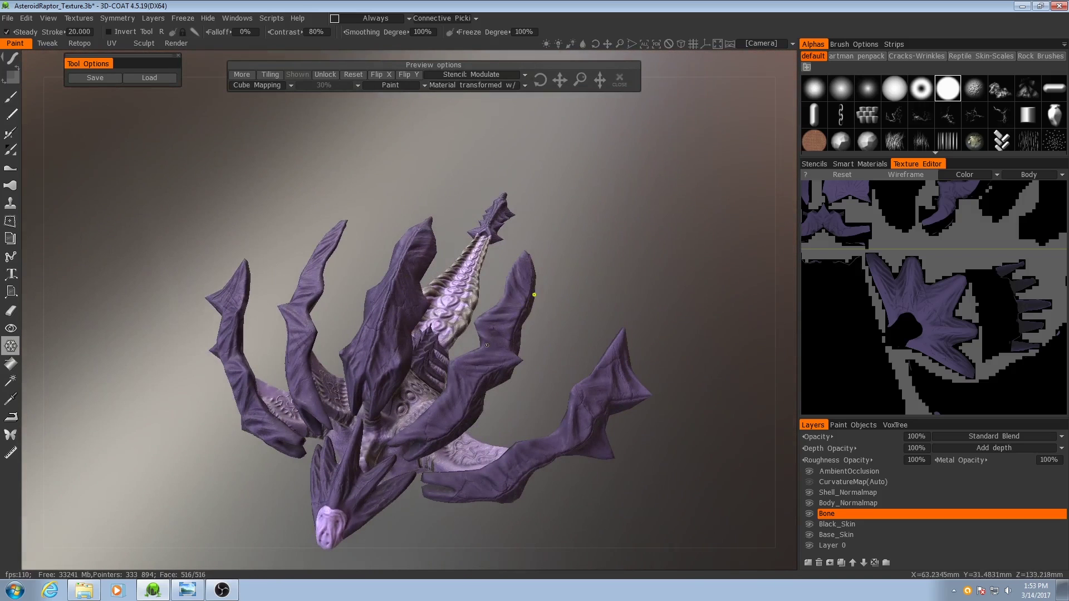
{"action": "middle_click_drag", "start_coordinate": [504, 368], "coordinate": [455, 391]}
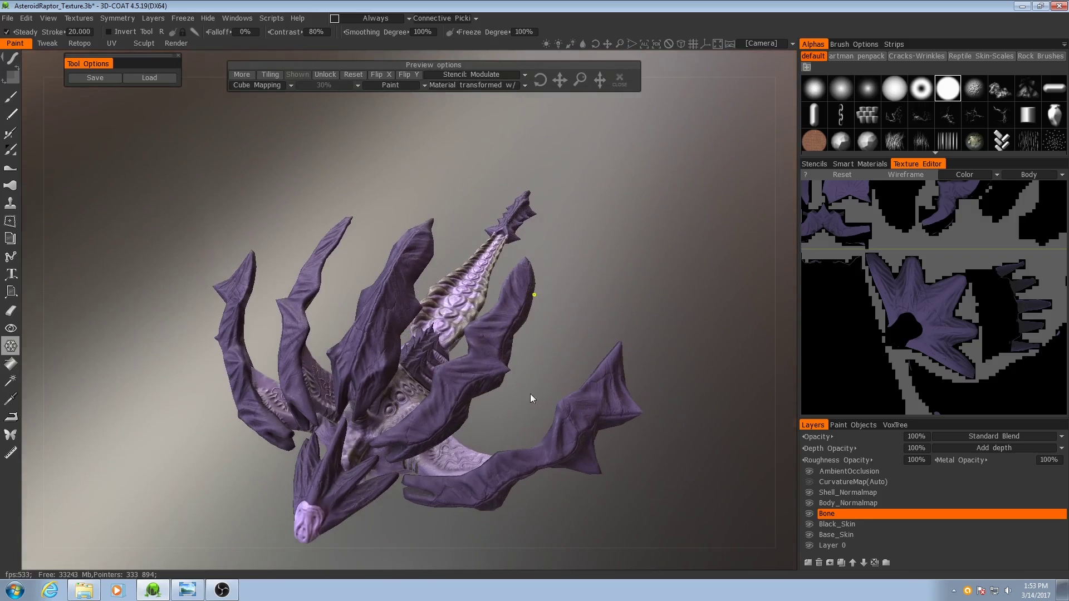
{"action": "middle_click_drag", "start_coordinate": [532, 399], "coordinate": [502, 331]}
Make Base_Skin the active layer and choose the Bone smart material from the Ascension set
{"action": "left_click", "coordinate": [837, 535]}
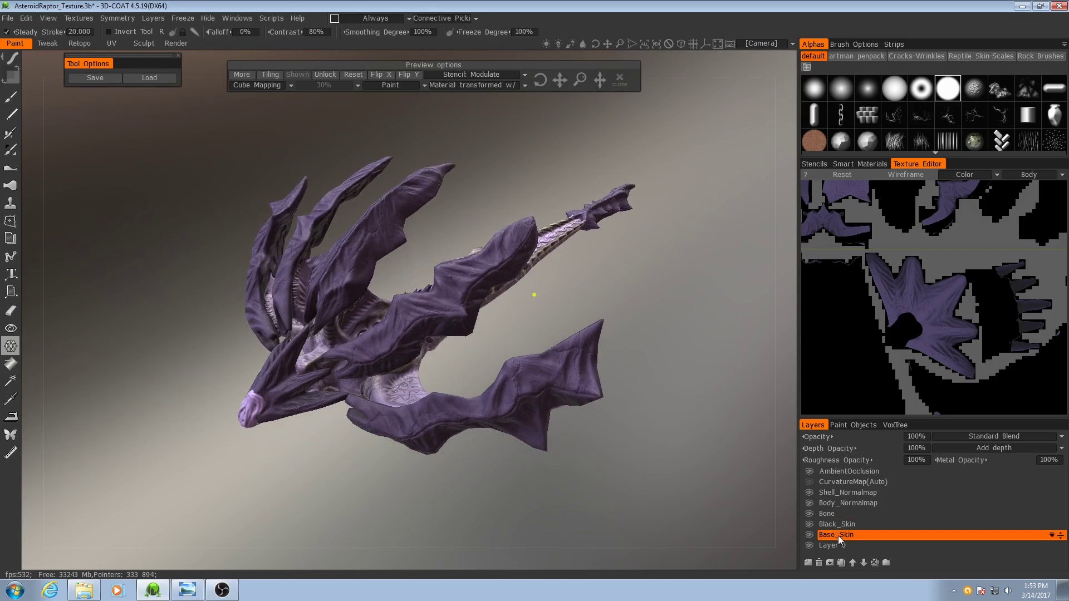
{"action": "middle_click_drag", "start_coordinate": [579, 325], "coordinate": [618, 342]}
{"action": "scroll", "coordinate": [563, 362], "scroll_direction": "up", "scroll_amount": 5}
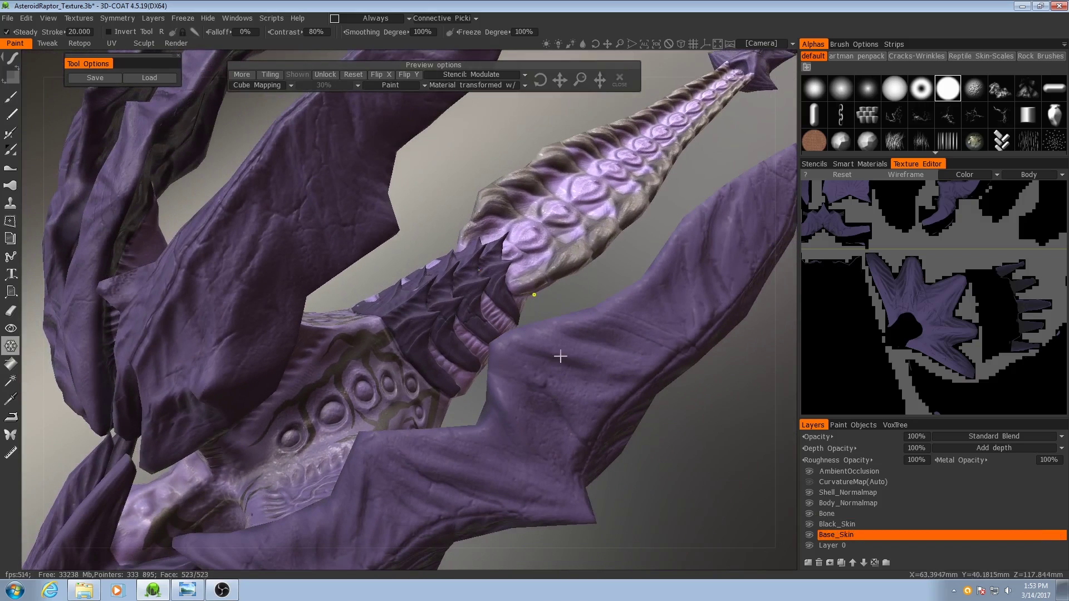
{"action": "left_click", "coordinate": [869, 163]}
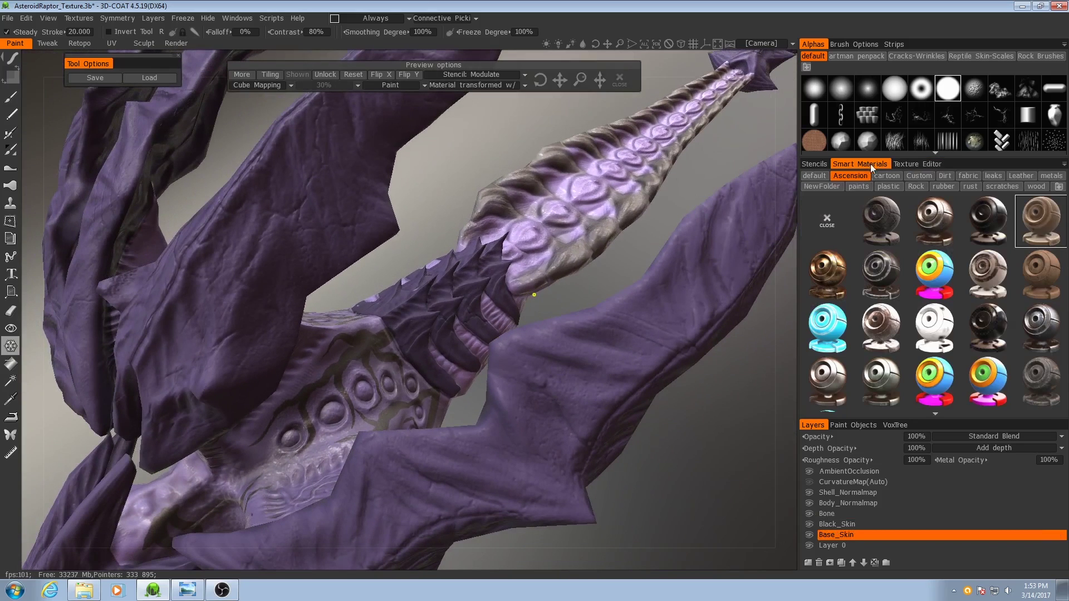
{"action": "mouse_move", "coordinate": [1053, 224]}
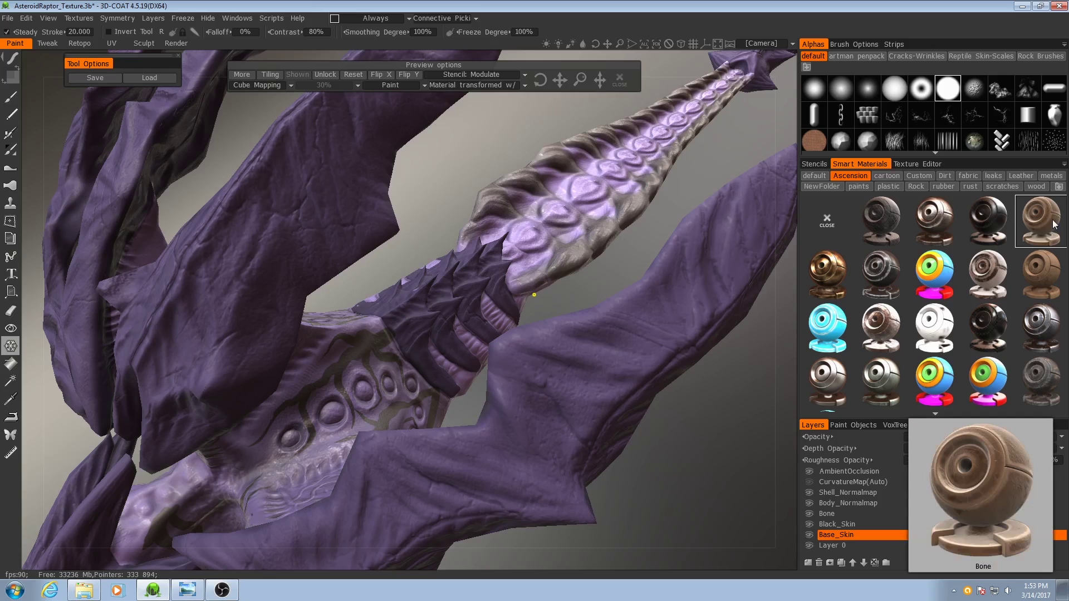
{"action": "left_click", "coordinate": [1054, 224]}
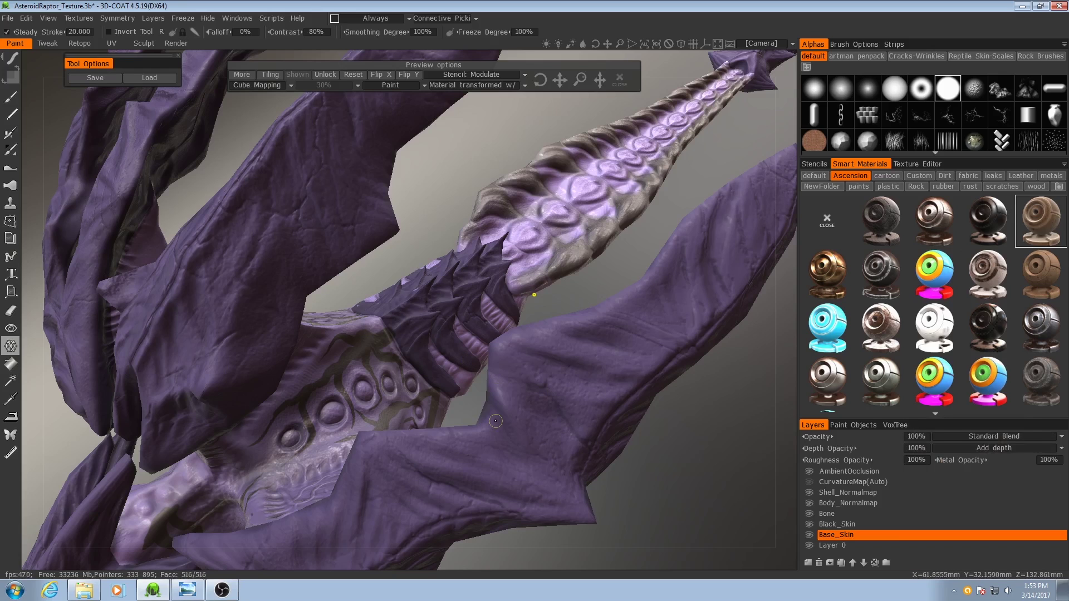
{"action": "scroll", "coordinate": [624, 422], "scroll_direction": "down", "scroll_amount": 4}
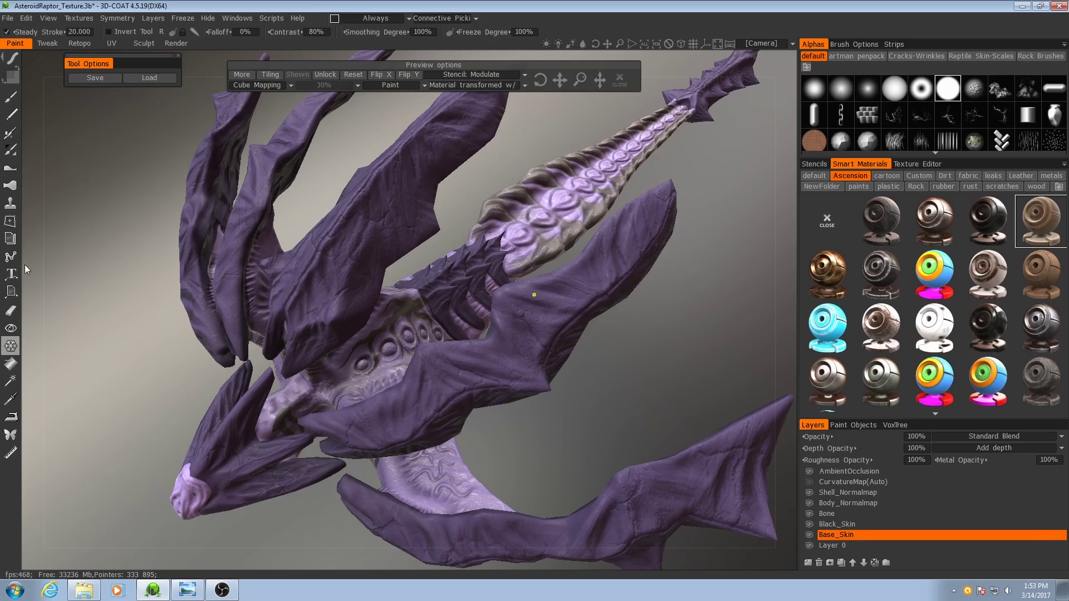
Set up the Eraser with rectangular selection, disabling its color and glossiness channels to erase only depth
{"action": "left_click", "coordinate": [21, 318]}
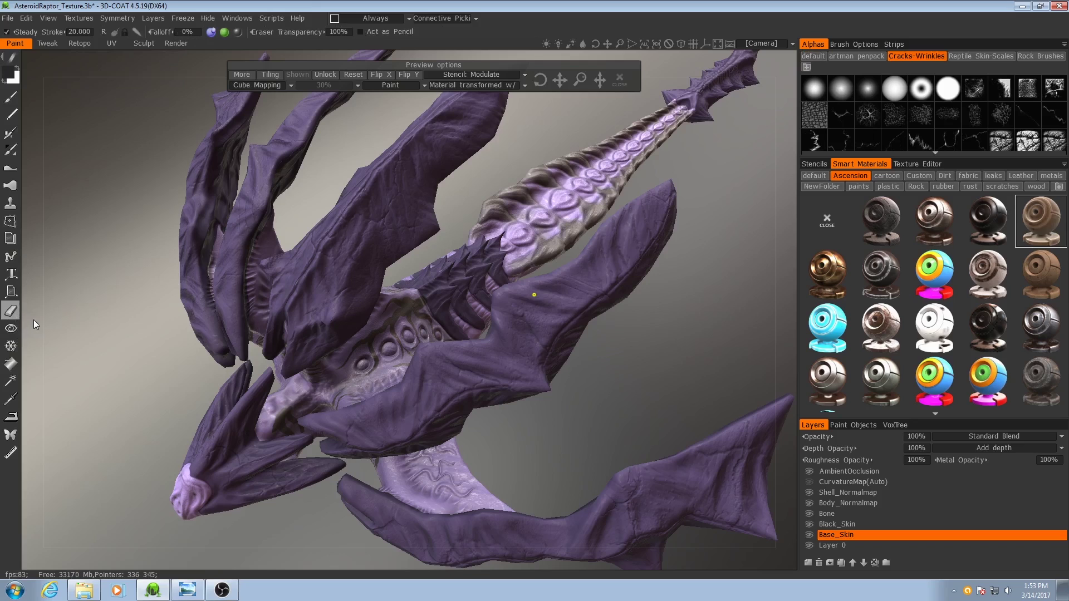
{"action": "left_click", "coordinate": [911, 165]}
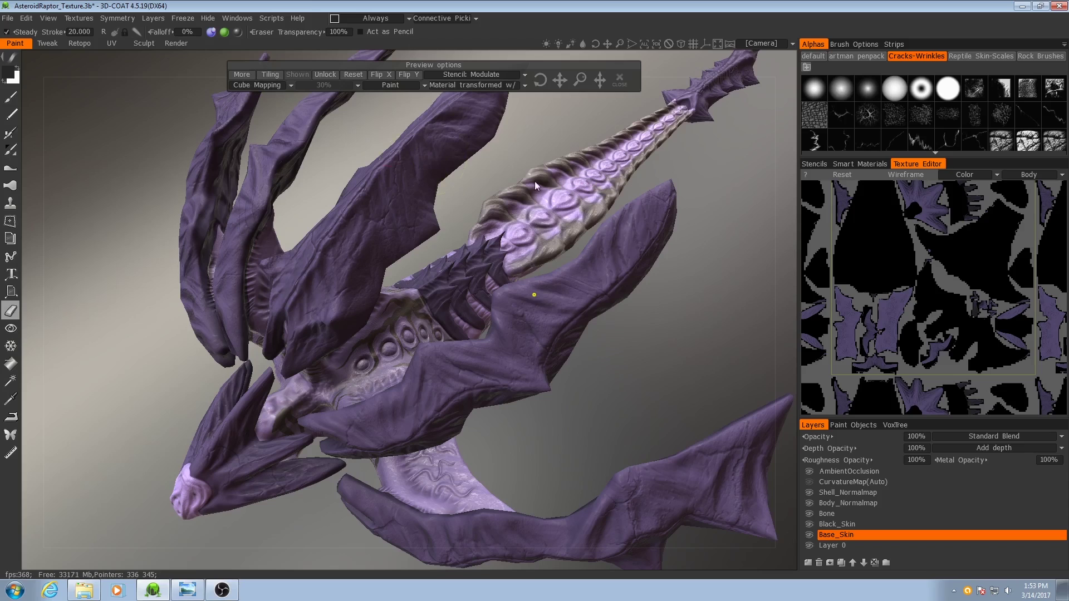
{"action": "left_click", "coordinate": [13, 58]}
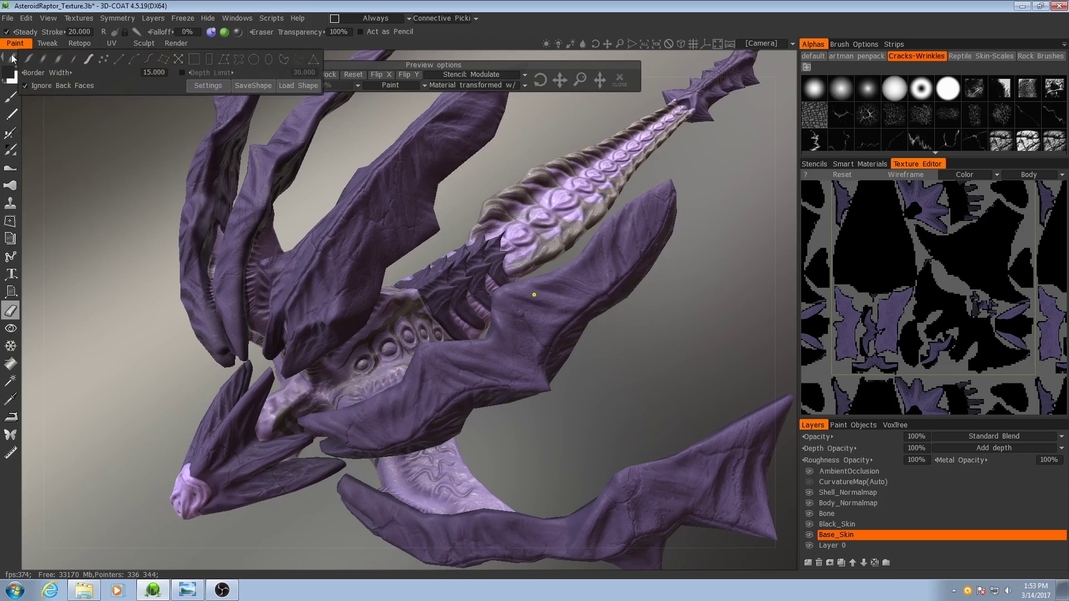
{"action": "left_click", "coordinate": [193, 58]}
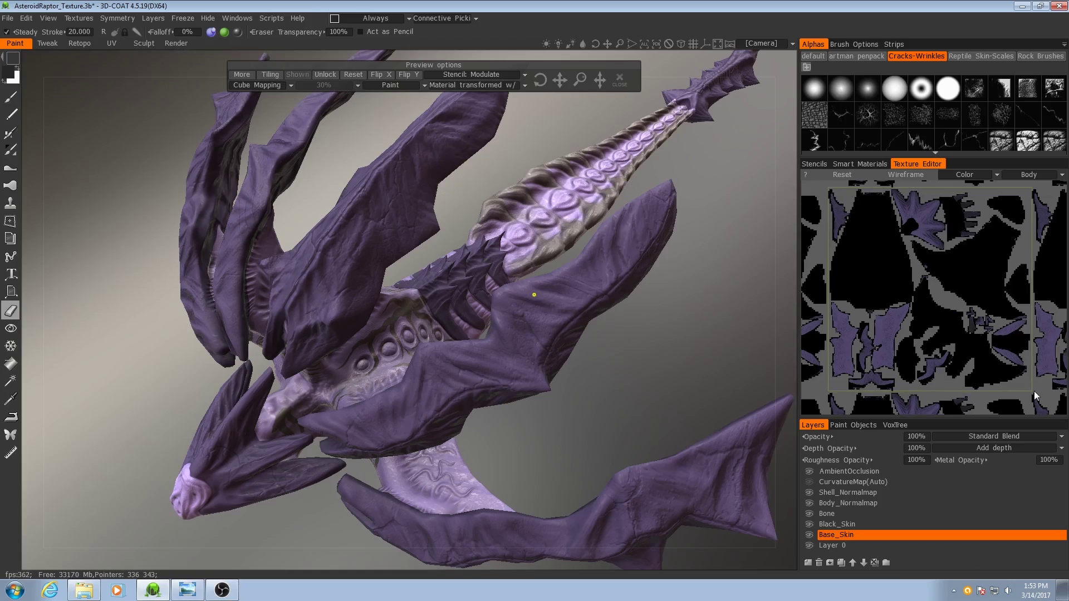
{"action": "left_click", "coordinate": [231, 46]}
{"action": "left_click", "coordinate": [241, 50]}
Erase the Base_Skin depth from the unfrozen areas across the entire Body UV map
{"action": "middle_click_drag", "start_coordinate": [361, 405], "coordinate": [525, 295], "text": "alt"}
{"action": "right_click_drag", "start_coordinate": [525, 295], "coordinate": [523, 323], "text": "alt"}
{"action": "left_click_drag", "start_coordinate": [521, 333], "coordinate": [520, 300], "text": "alt"}
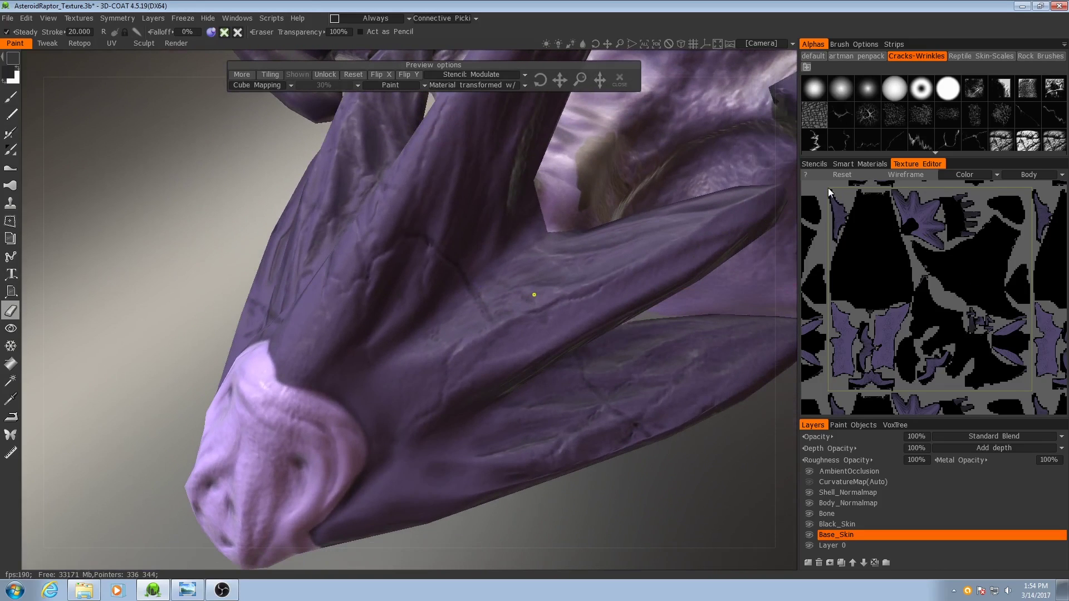
{"action": "left_click_drag", "start_coordinate": [1022, 388], "coordinate": [1030, 395]}
{"action": "scroll", "coordinate": [516, 368], "scroll_direction": "down", "scroll_amount": 5}
{"action": "middle_click_drag", "start_coordinate": [517, 368], "coordinate": [431, 453]}
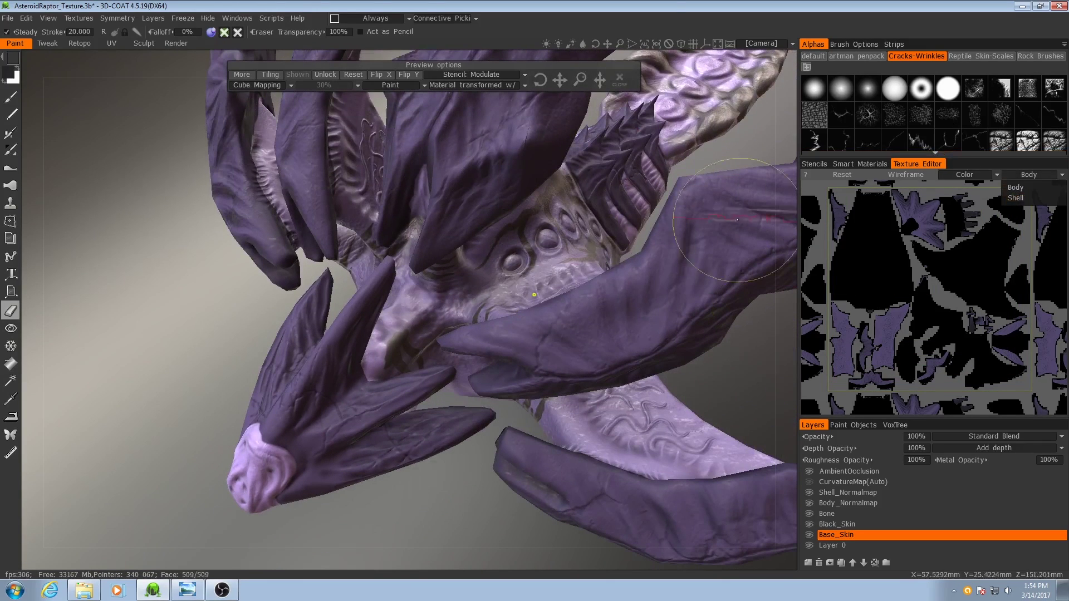
Switch the Texture Editor to the Shell UV set and erase the unfrozen skin depth across its entire map
{"action": "left_click", "coordinate": [1020, 173]}
{"action": "left_click", "coordinate": [1020, 193]}
{"action": "left_click_drag", "start_coordinate": [828, 188], "coordinate": [1020, 379]}
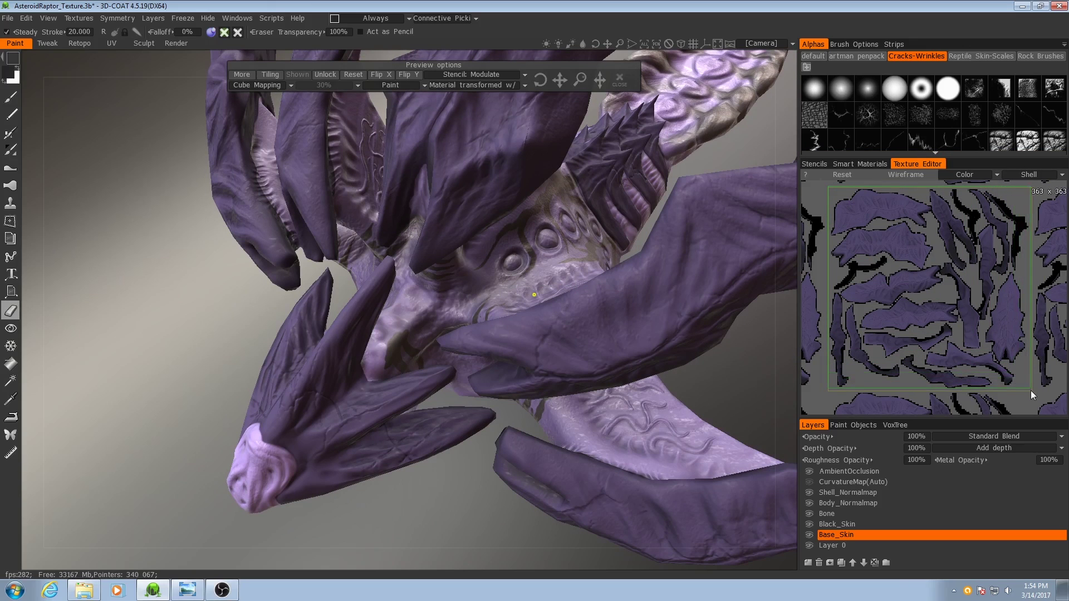
{"action": "scroll", "coordinate": [572, 315], "scroll_direction": "down", "scroll_amount": 5}
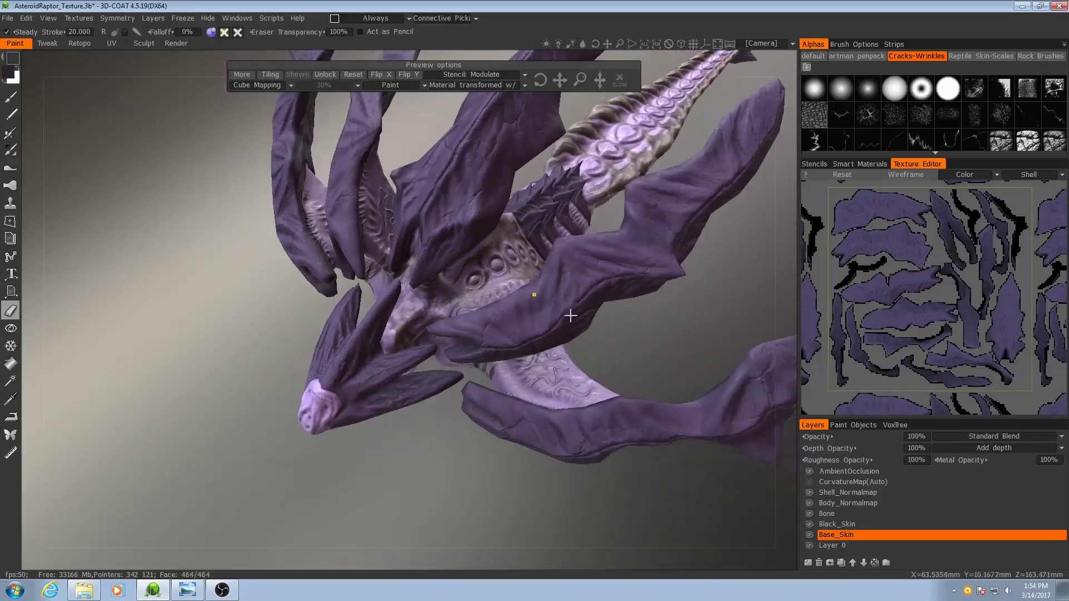
Return to the paint Brush with the Bone smart material and re-enable the color and glossiness channels
{"action": "left_click", "coordinate": [869, 165]}
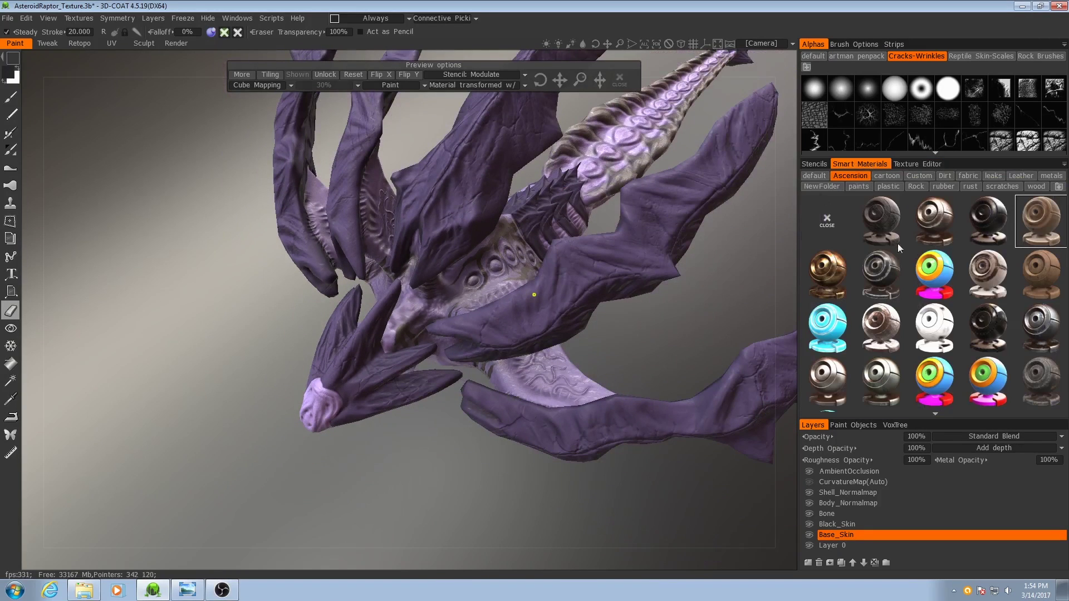
{"action": "left_click", "coordinate": [11, 95]}
{"action": "left_click_drag", "start_coordinate": [317, 305], "coordinate": [312, 315]}
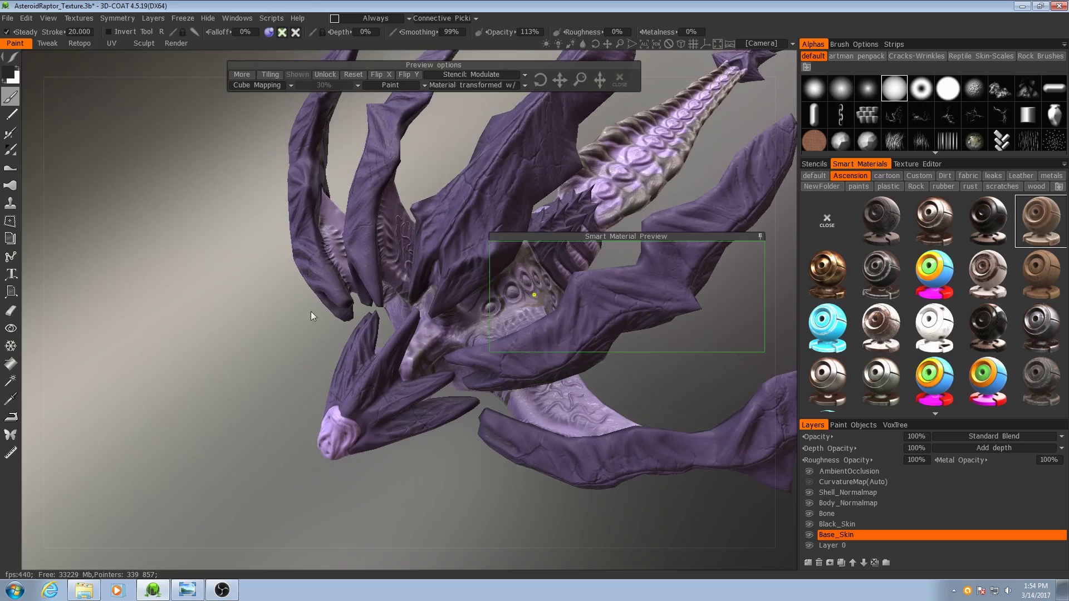
{"action": "left_click", "coordinate": [281, 31]}
{"action": "left_click", "coordinate": [296, 34]}
{"action": "middle_click_drag", "start_coordinate": [392, 242], "coordinate": [465, 310]}
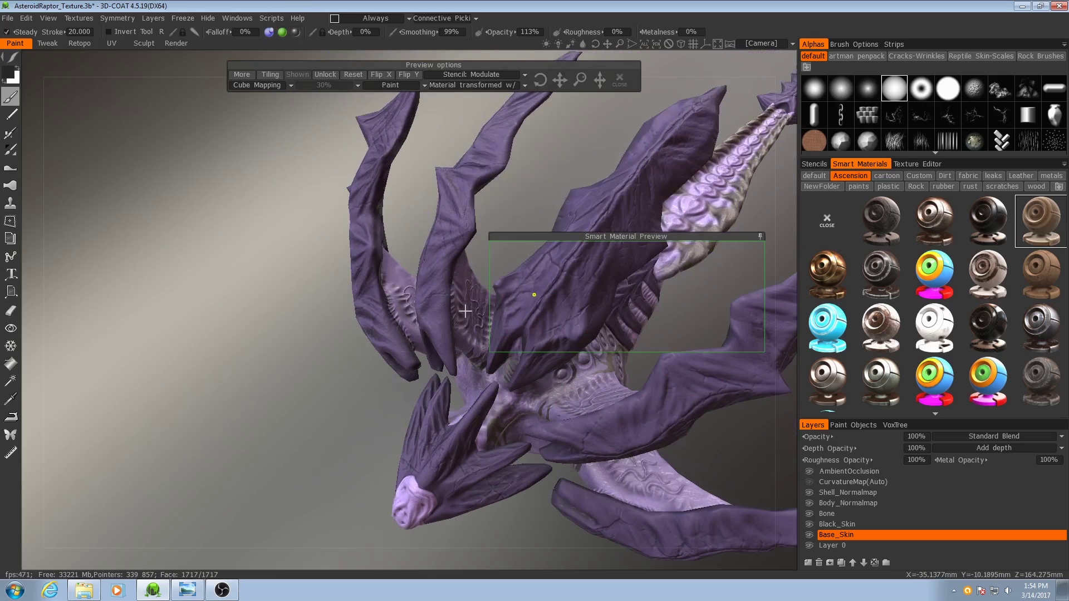
{"action": "right_click_drag", "start_coordinate": [363, 333], "coordinate": [375, 353]}
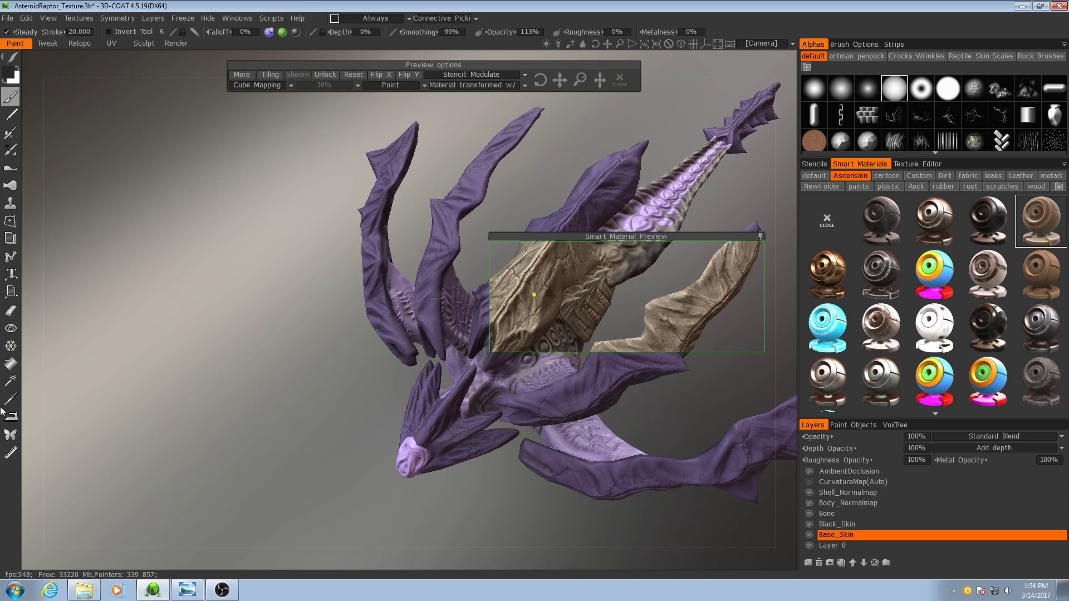
Fill the unfrozen plates, head and tail tip on the Bone layer with the Bone smart material in Layer fill mode, and collapse the material preview
{"action": "left_click", "coordinate": [833, 514]}
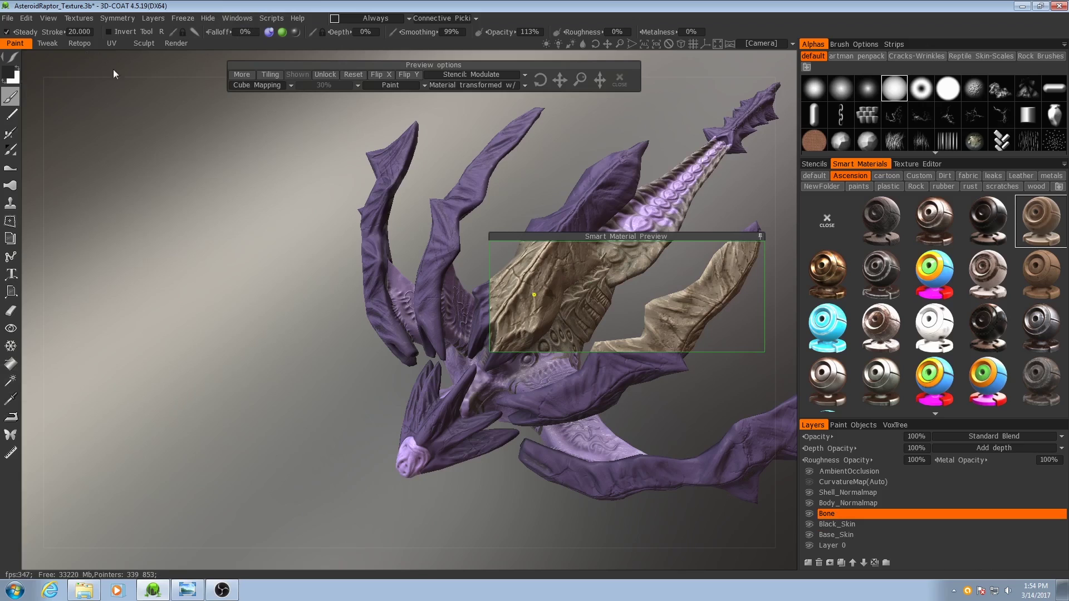
{"action": "left_click", "coordinate": [12, 366]}
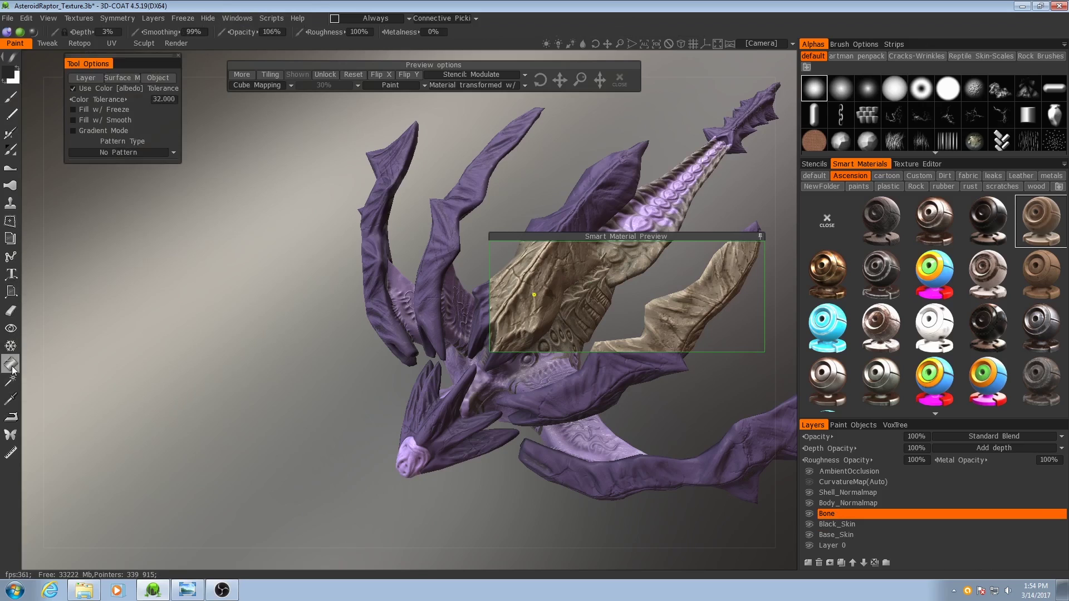
{"action": "left_click", "coordinate": [87, 78]}
{"action": "left_click", "coordinate": [334, 328]}
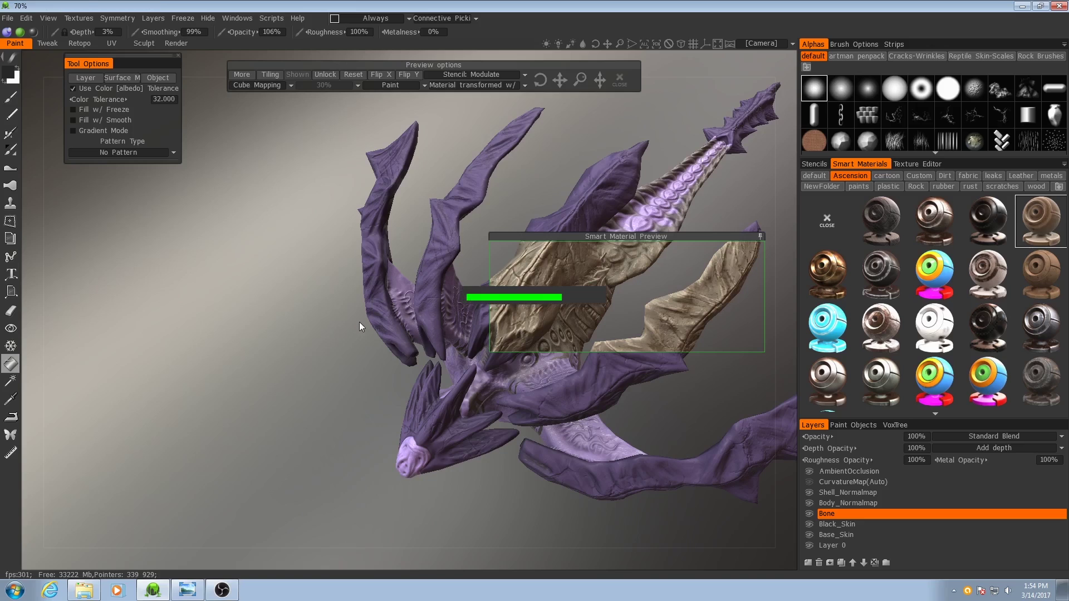
{"action": "left_click", "coordinate": [759, 236]}
{"action": "scroll", "coordinate": [691, 267], "scroll_direction": "down", "scroll_amount": 2}
{"action": "left_click_drag", "start_coordinate": [518, 295], "coordinate": [481, 325], "text": "alt"}
{"action": "left_click", "coordinate": [468, 308]}
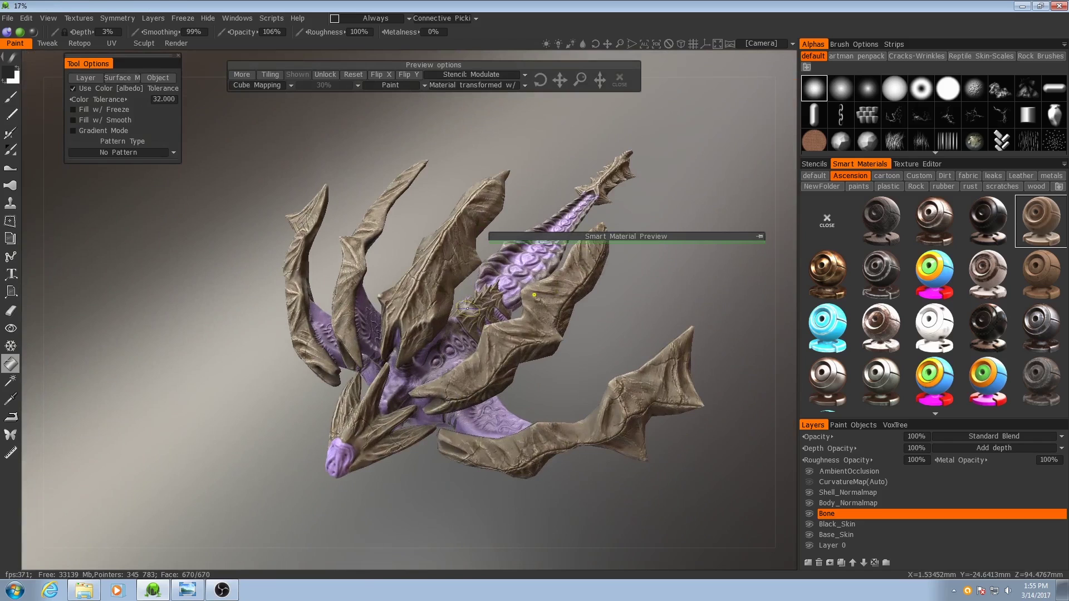
Clear the freeze from the raptor's skin and inspect the bone texture from several angles
{"action": "left_click_drag", "start_coordinate": [537, 348], "coordinate": [491, 340]}
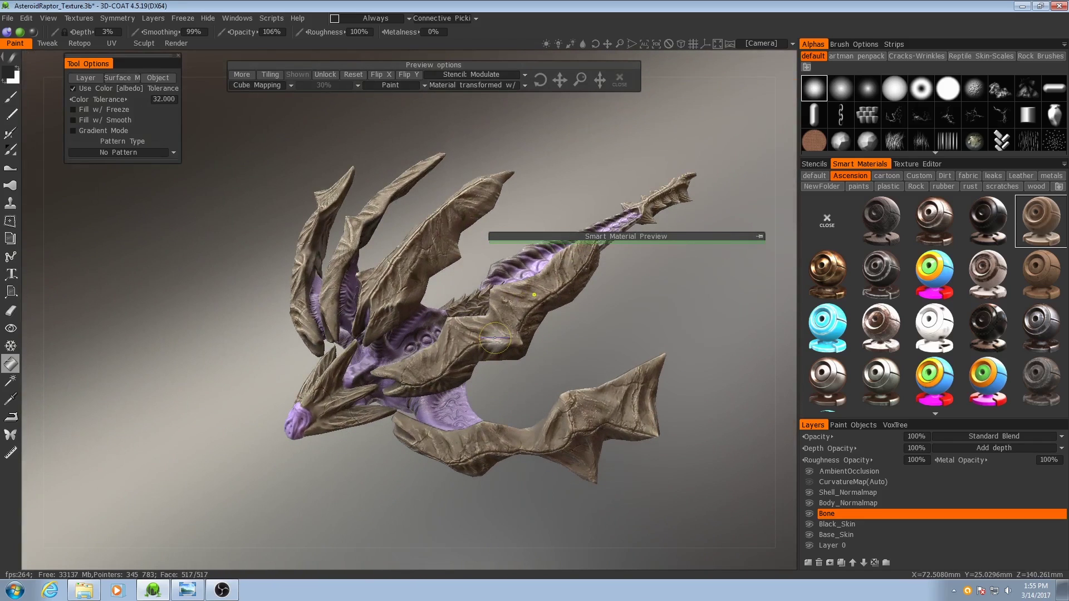
{"action": "key", "text": "ctrl+z"}
{"action": "left_click_drag", "start_coordinate": [554, 358], "coordinate": [713, 328]}
{"action": "left_click_drag", "start_coordinate": [480, 350], "coordinate": [385, 305]}
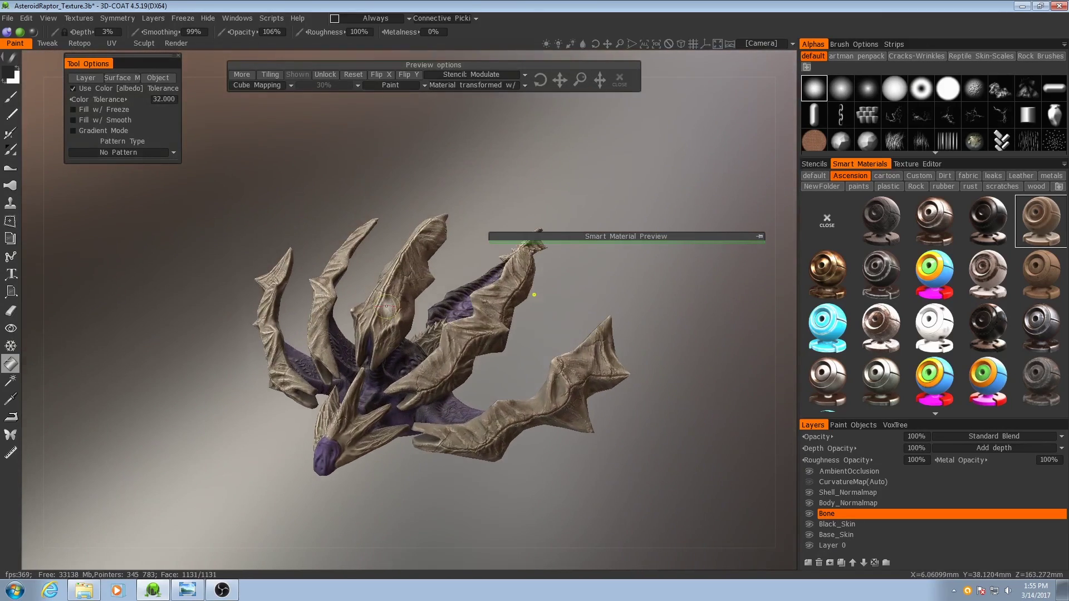